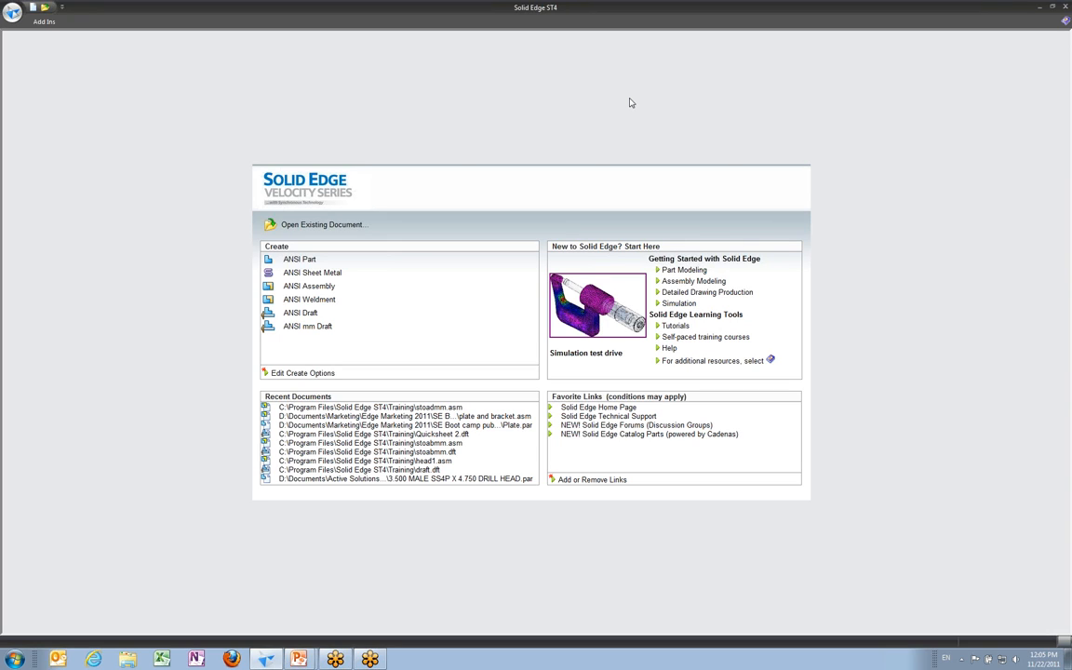
Step: Open a document and browse to the Training folder under C:\Program Files\Solid Edge ST4
click(13, 13)
click(37, 58)
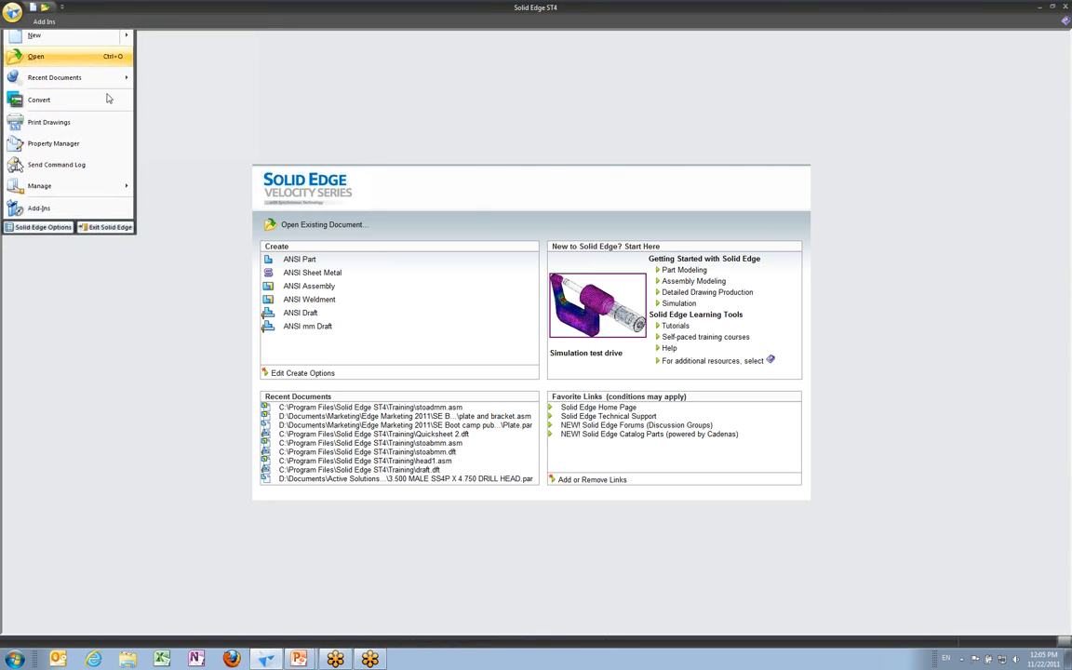
click(173, 78)
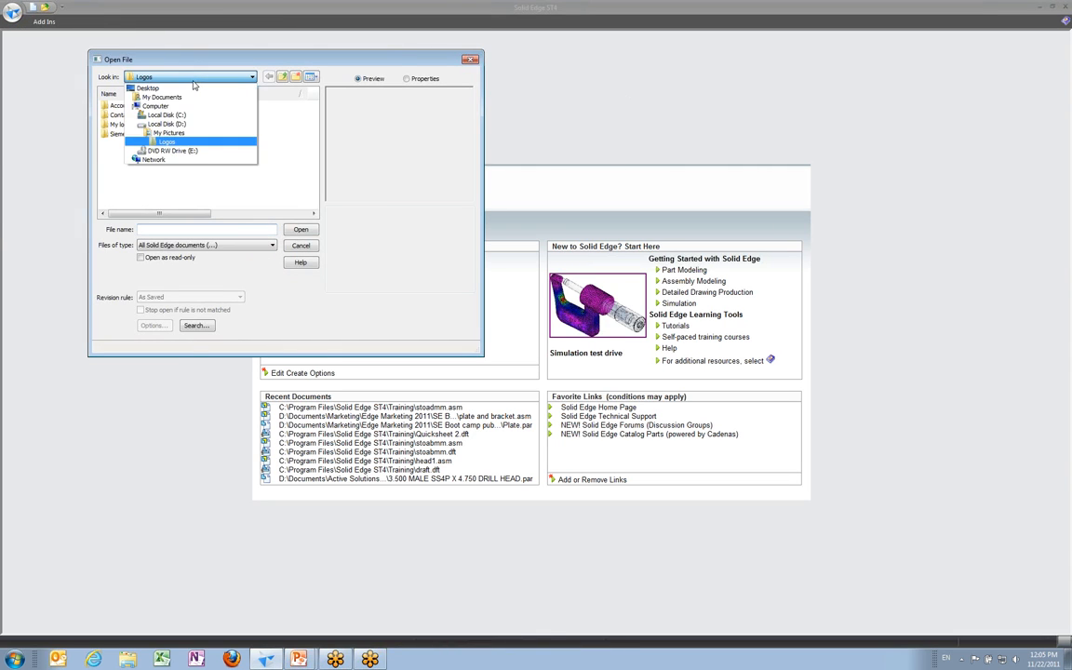
click(168, 115)
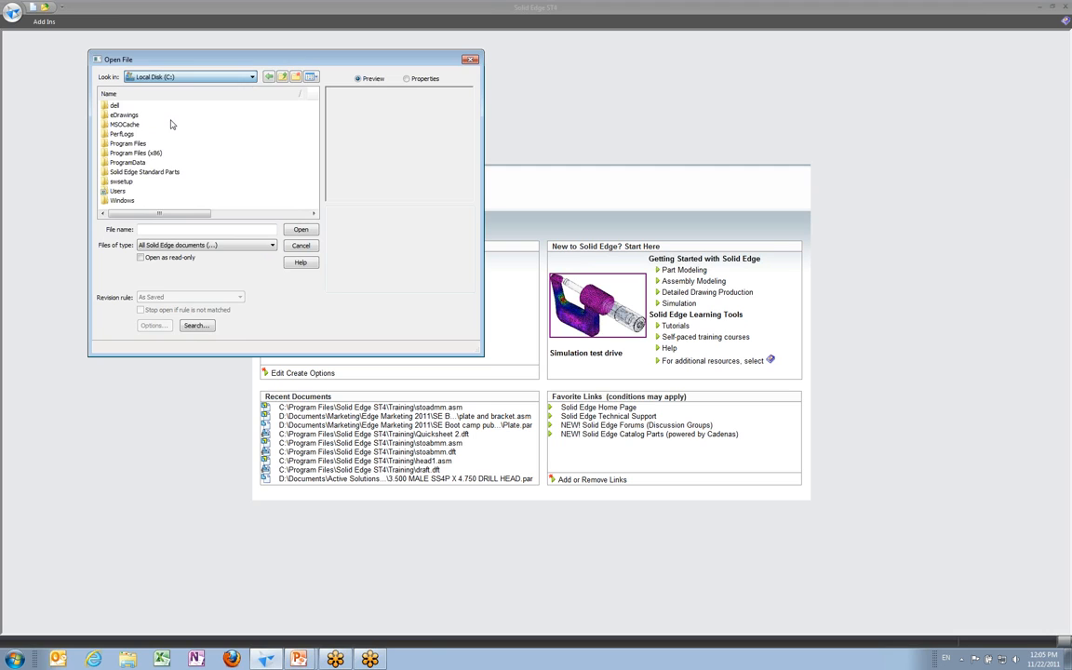
double_click(121, 129)
scroll(126, 149, down, 8)
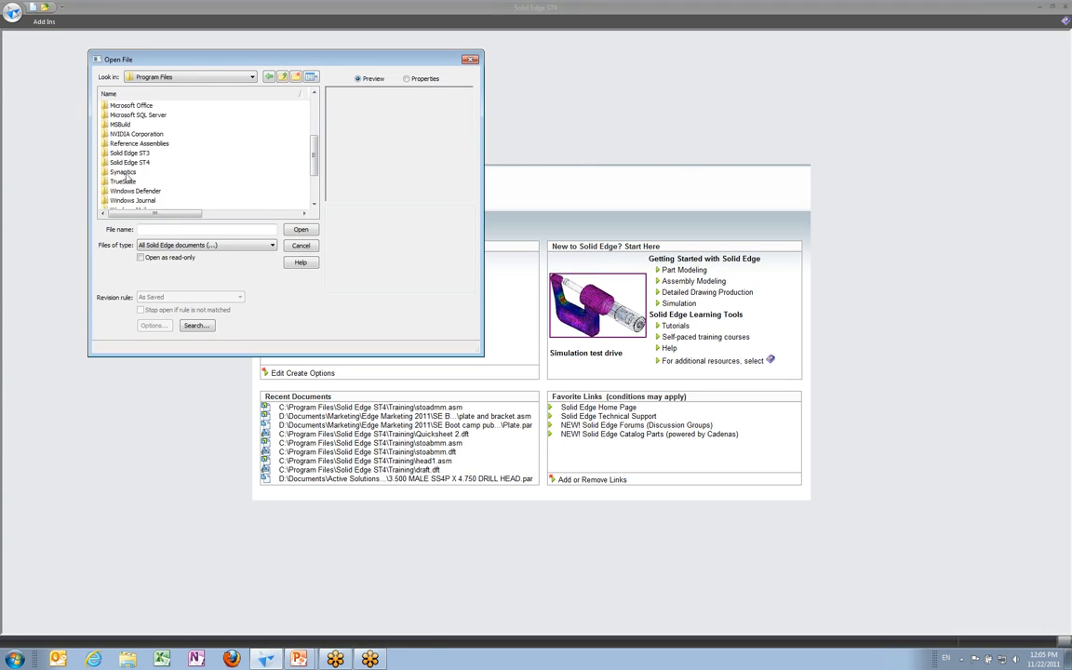
double_click(129, 125)
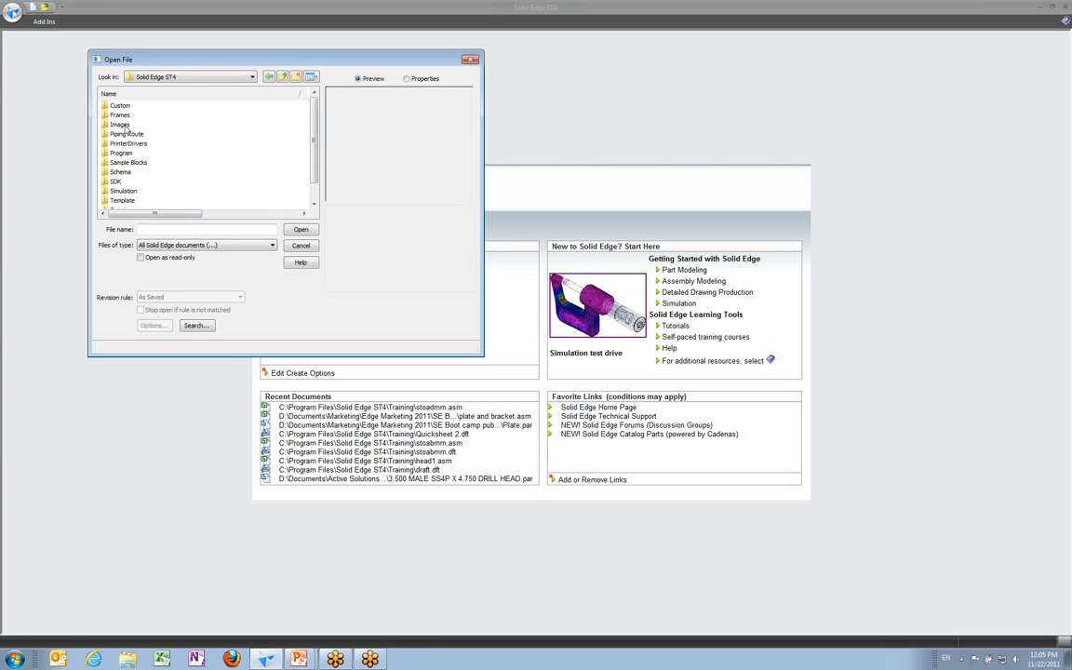
double_click(120, 190)
scroll(129, 188, down, 6)
Step: Filter the file list to Assembly documents (*.asm)
click(161, 245)
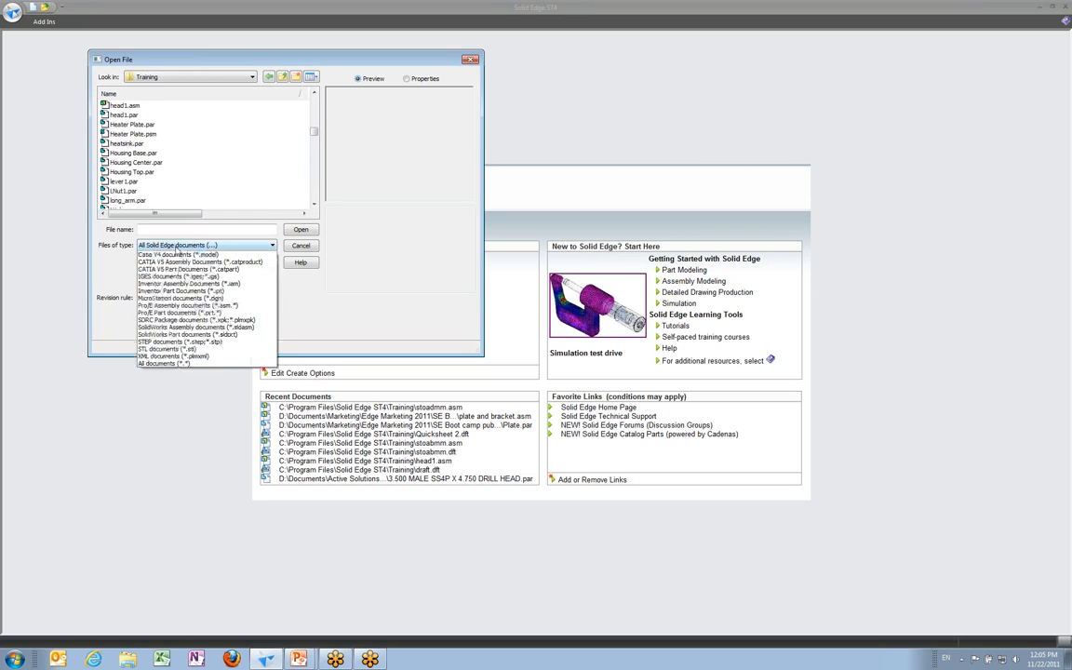
click(173, 260)
scroll(130, 169, down, 1)
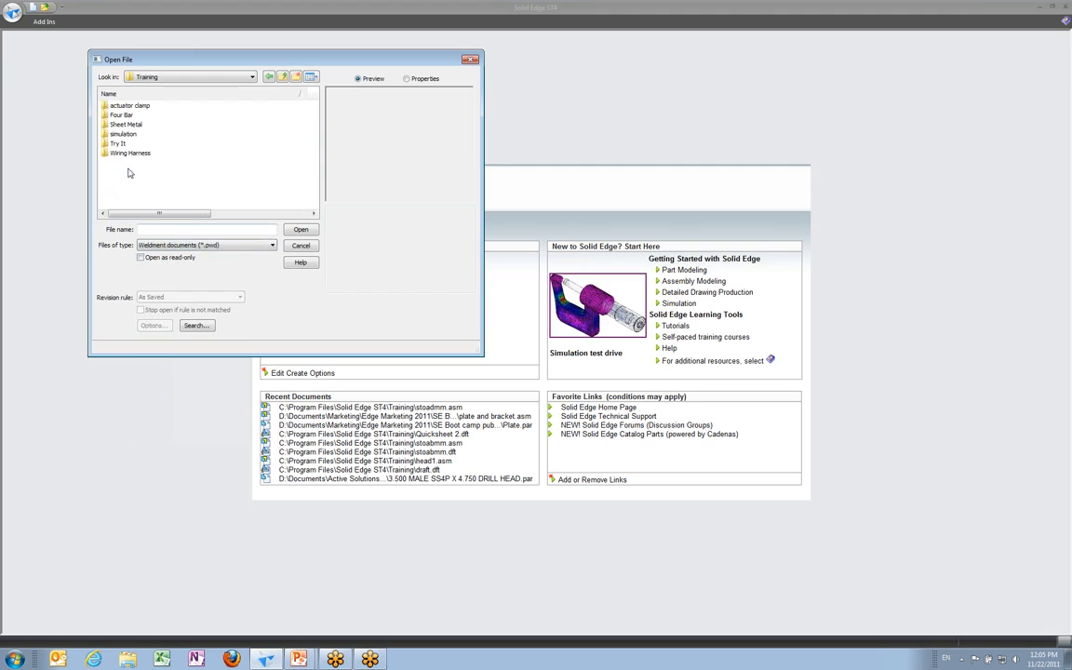
scroll(148, 182, down, 1)
scroll(147, 185, down, 2)
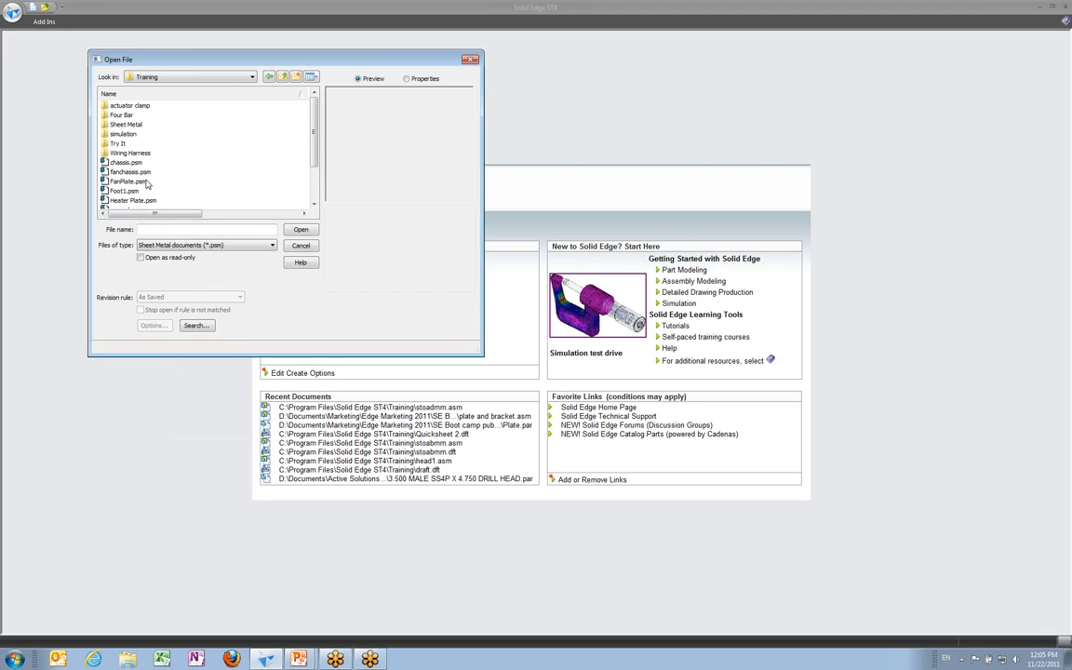
click(160, 245)
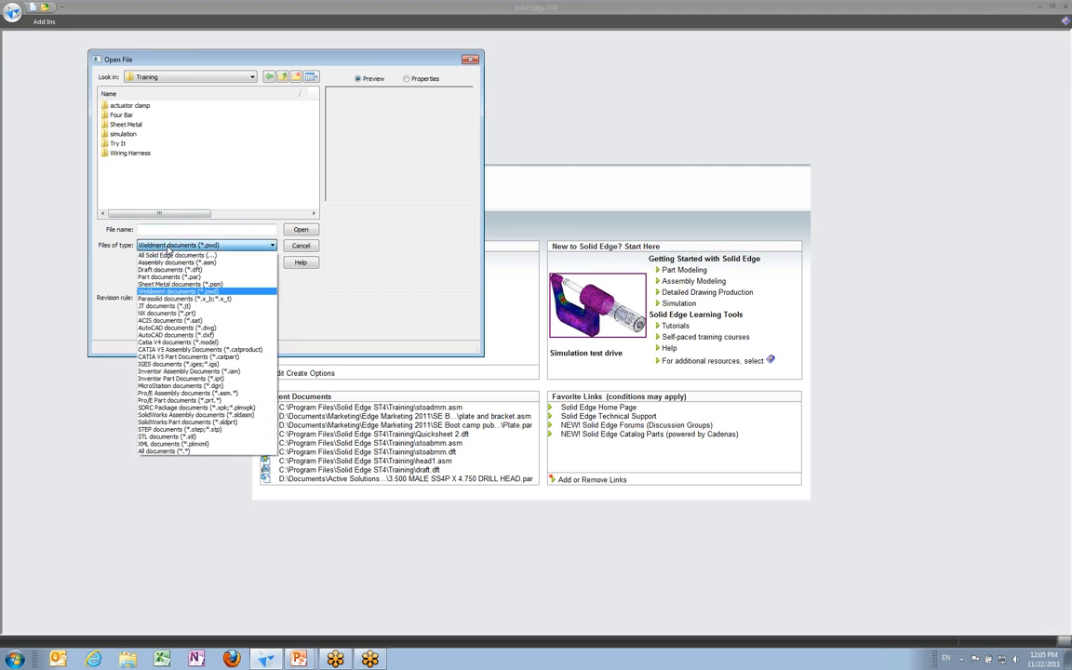
click(180, 263)
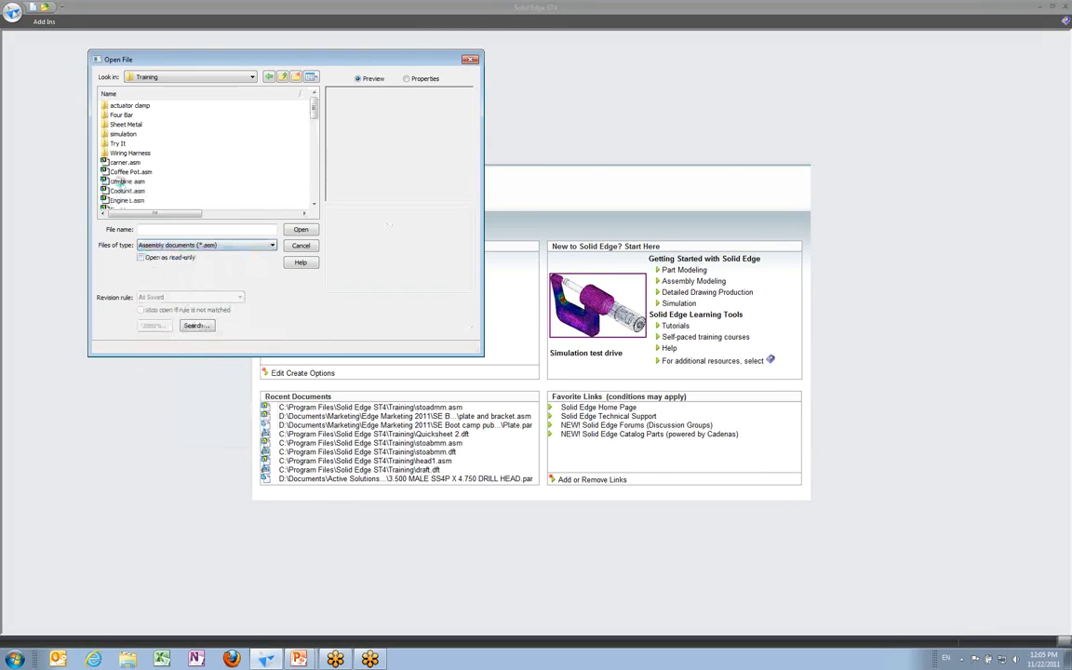
Step: Select and open the stoadmm.asm assembly
click(121, 175)
scroll(121, 183, down, 3)
scroll(125, 184, down, 5)
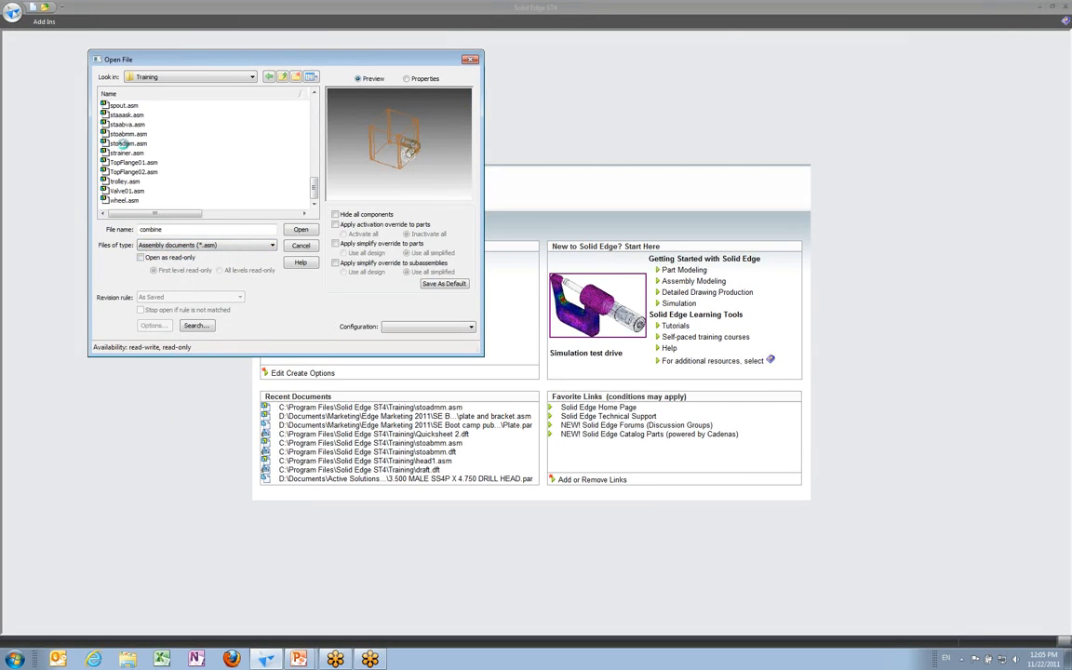
click(121, 143)
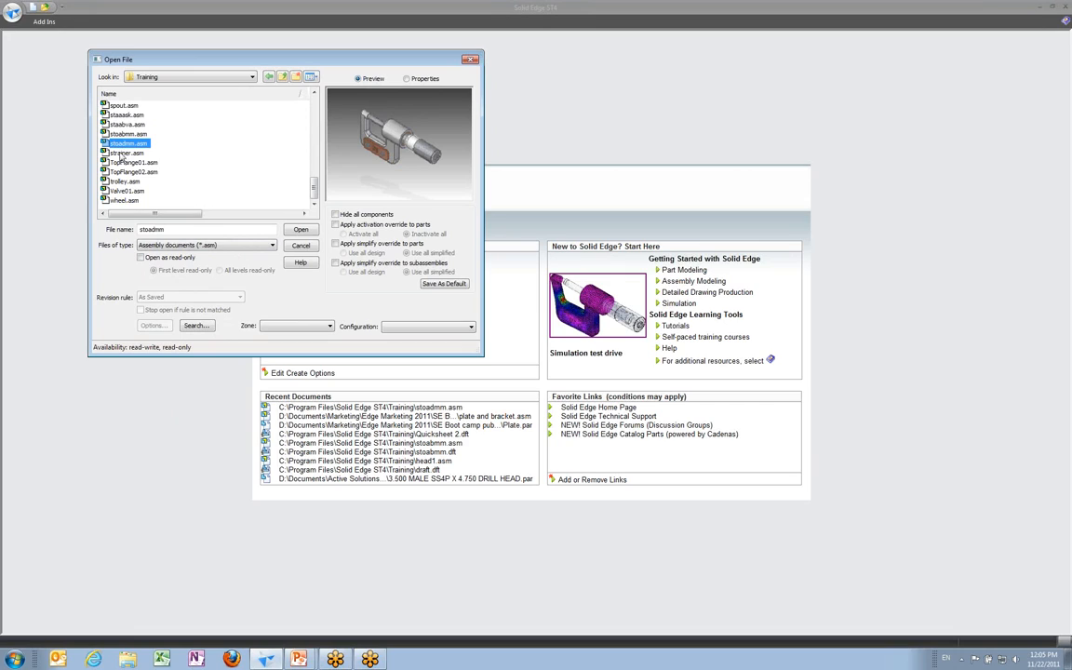
click(301, 230)
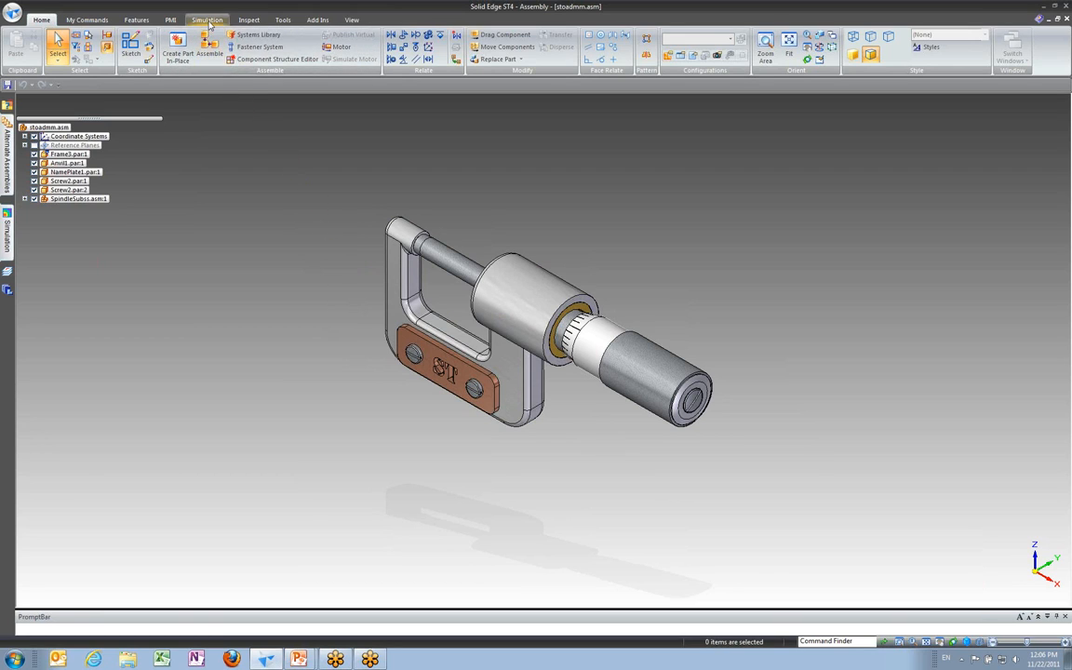
Step: Create a new Linear Static simulation study with a Tetrahedral mesh and accept the highlighted bodies as its geometry
click(208, 21)
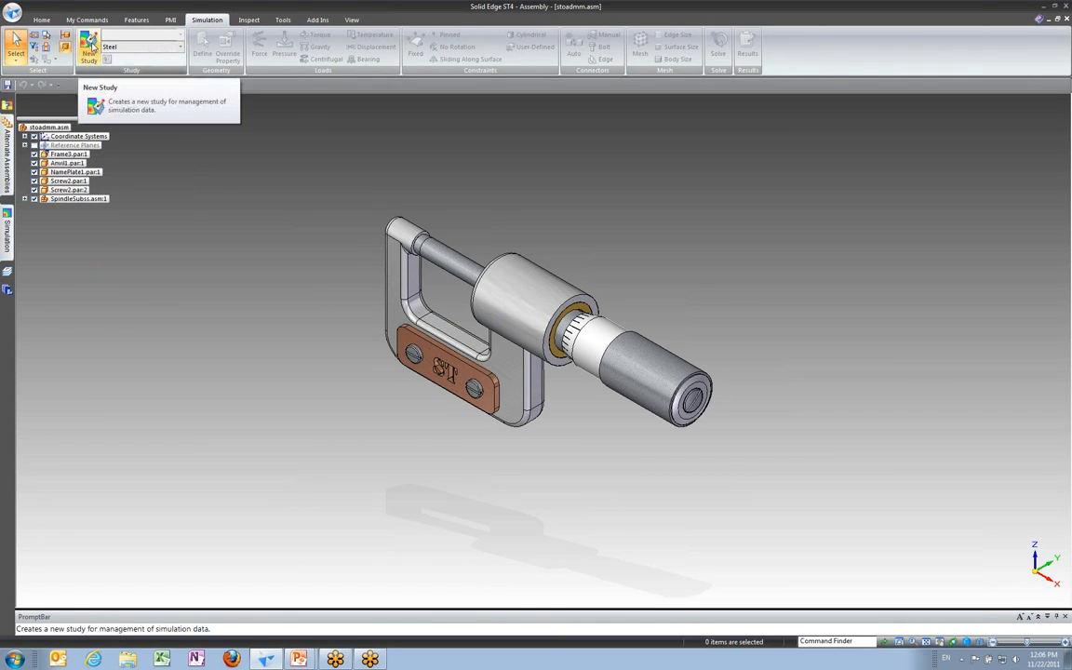
click(90, 46)
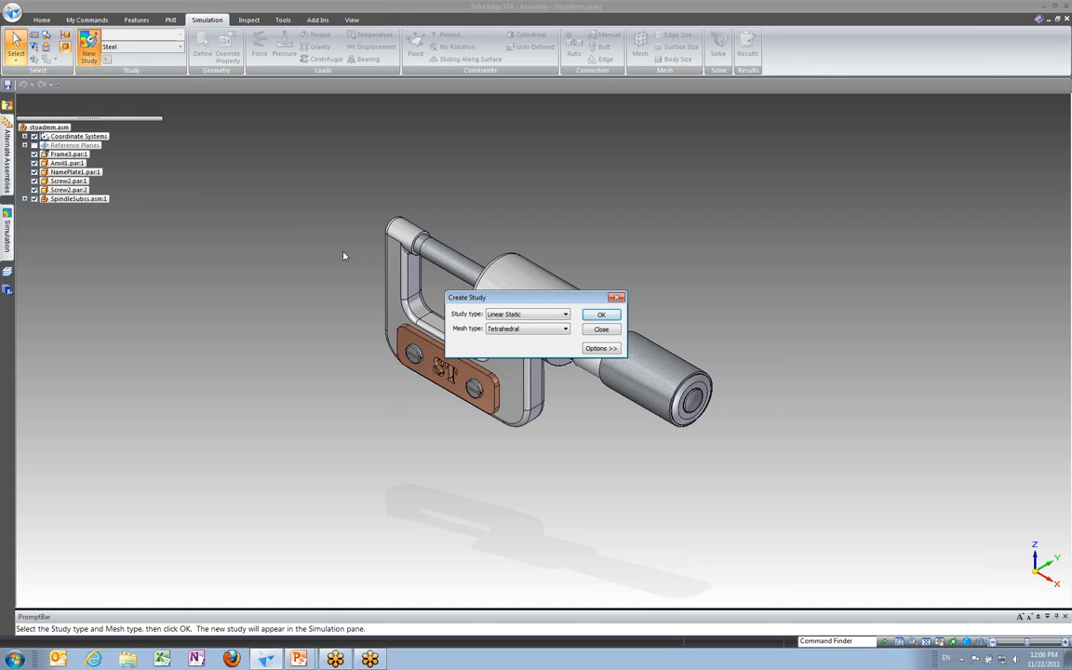
click(540, 314)
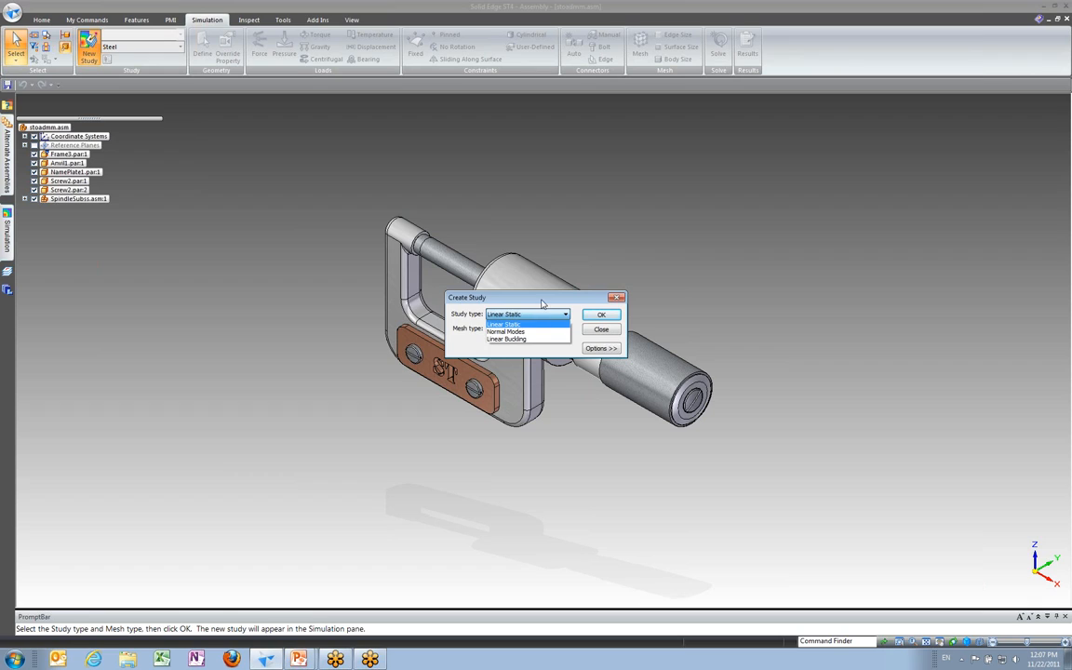
click(543, 303)
click(548, 314)
click(520, 324)
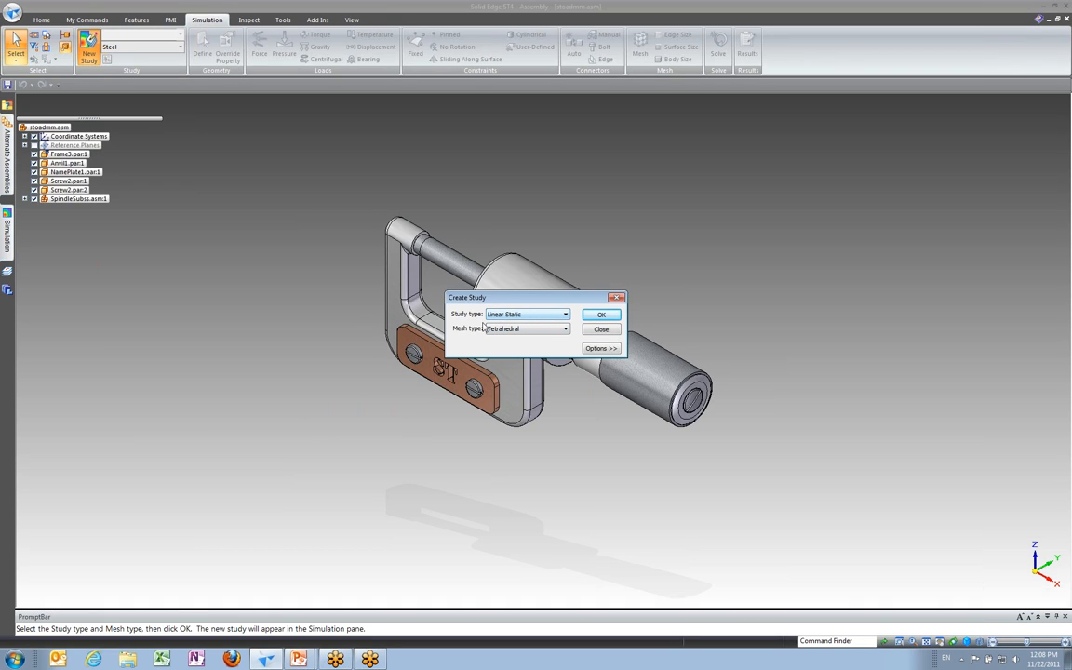
click(493, 332)
click(522, 331)
click(514, 331)
click(513, 331)
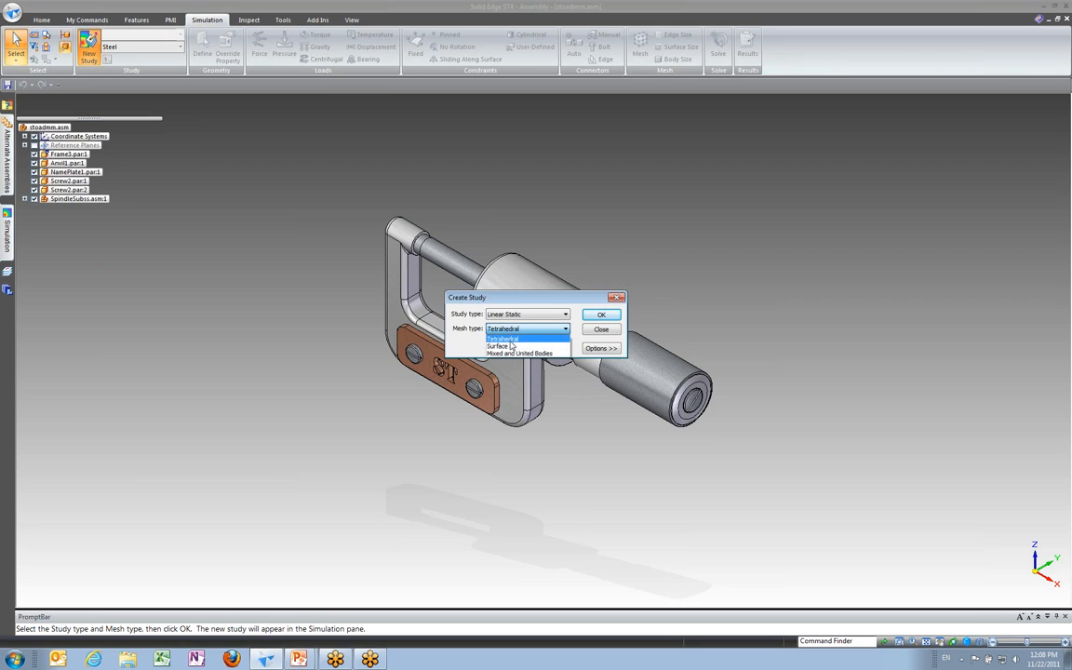
click(507, 339)
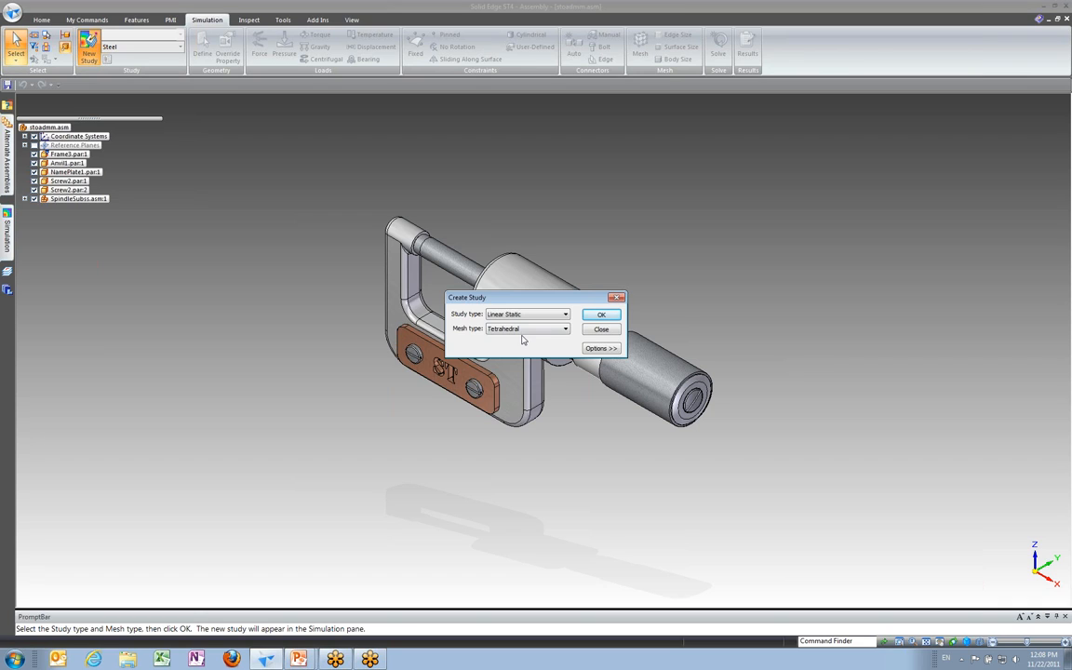
click(607, 314)
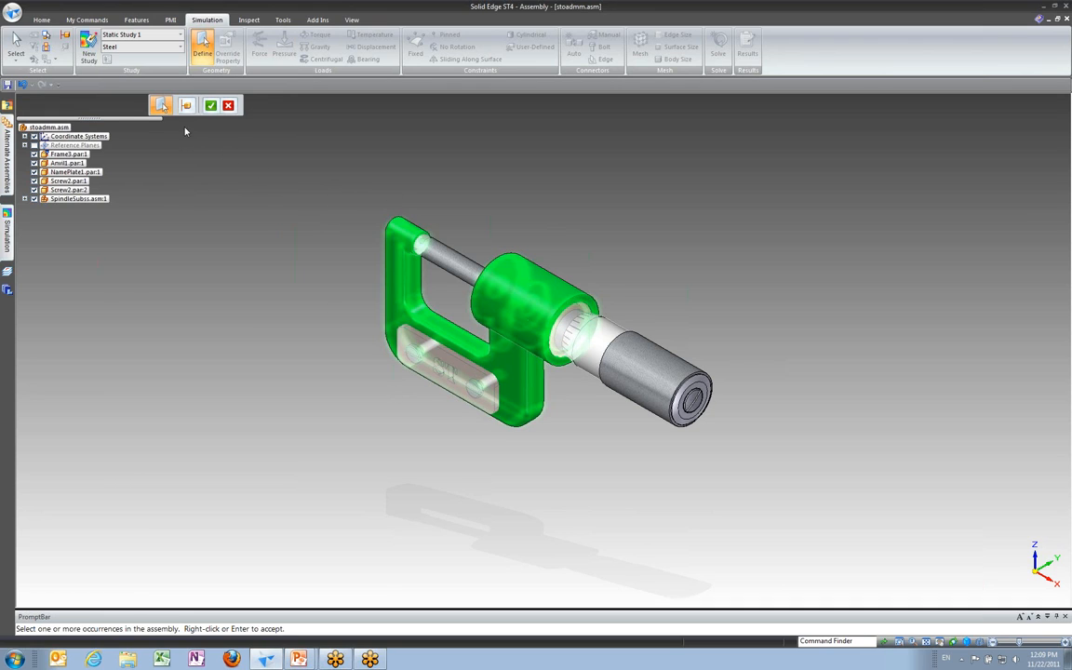
click(213, 107)
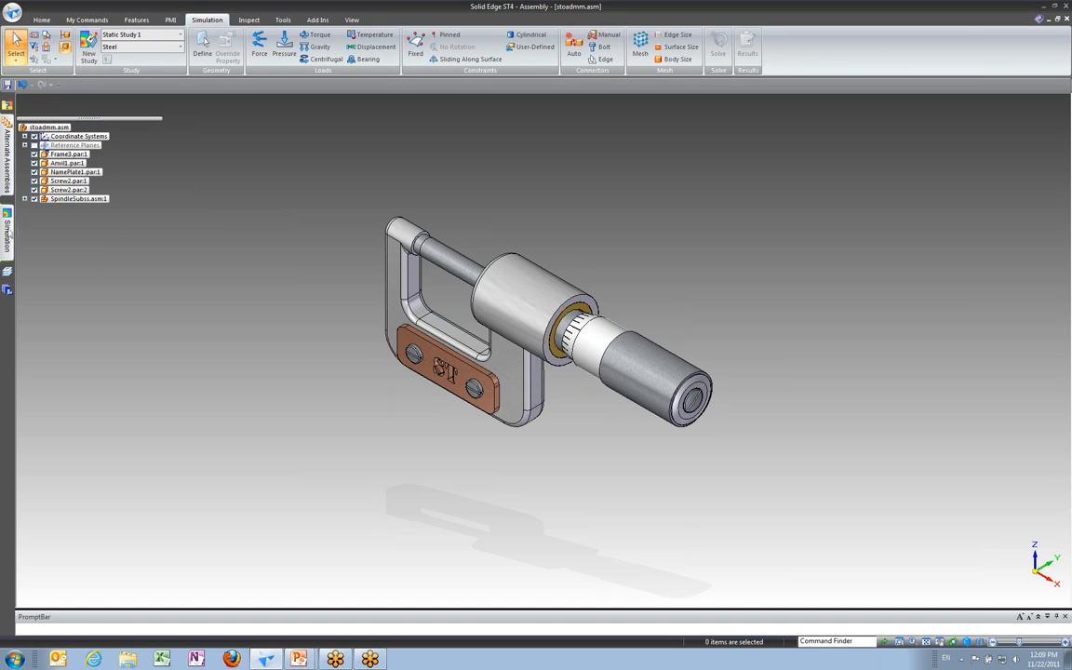
Step: Show the Simulation pane docked beside the assembly tree and widen it
mouse_move(7, 235)
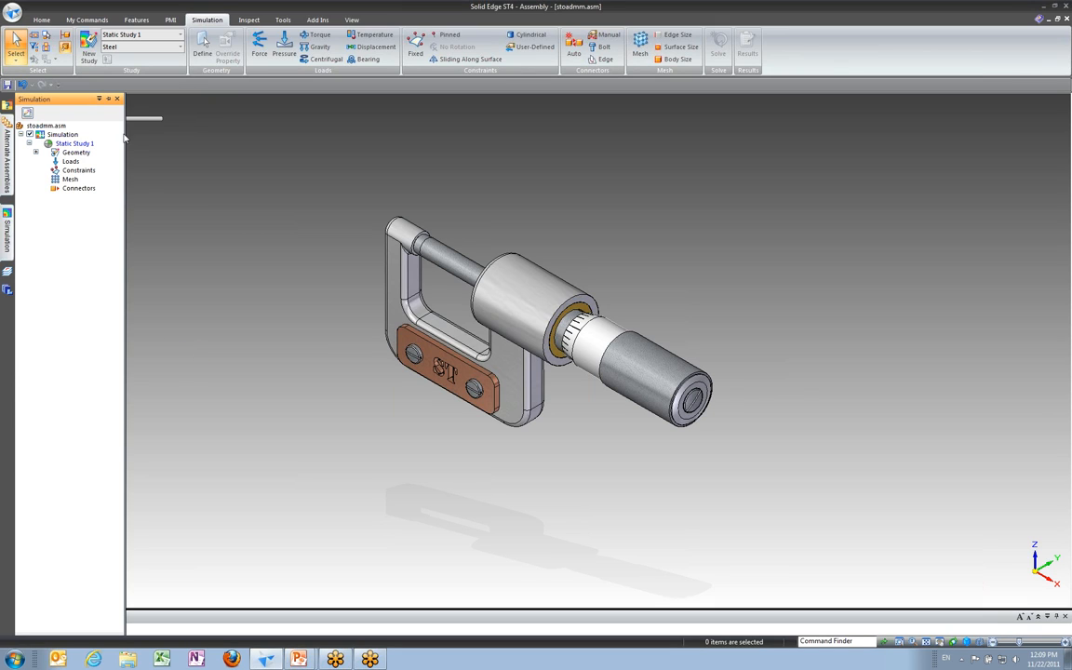
click(99, 99)
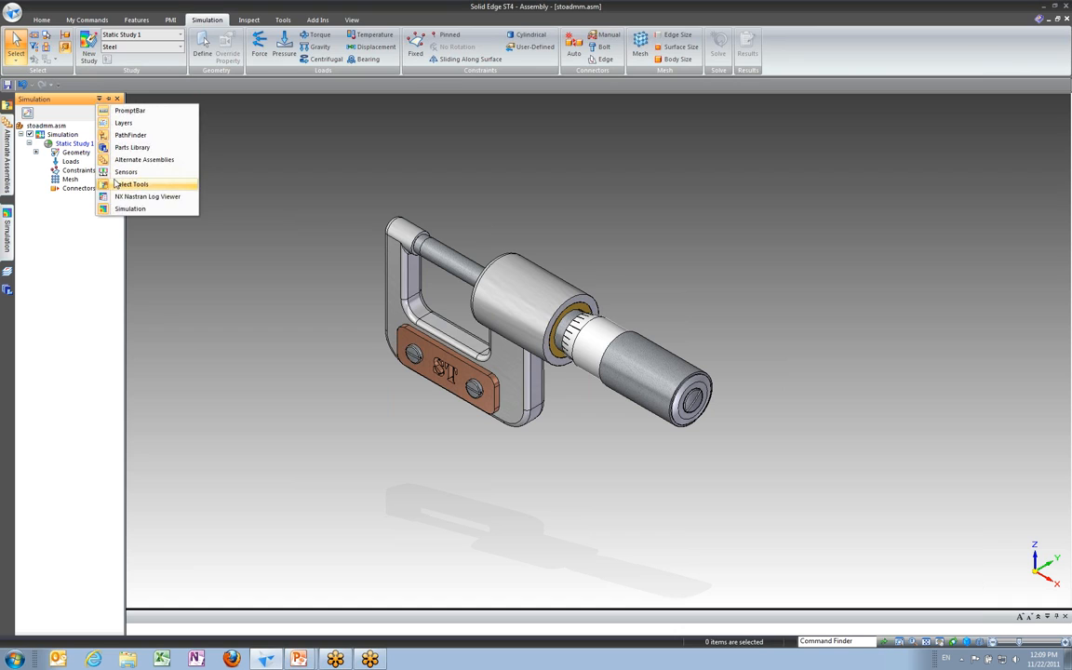
click(69, 216)
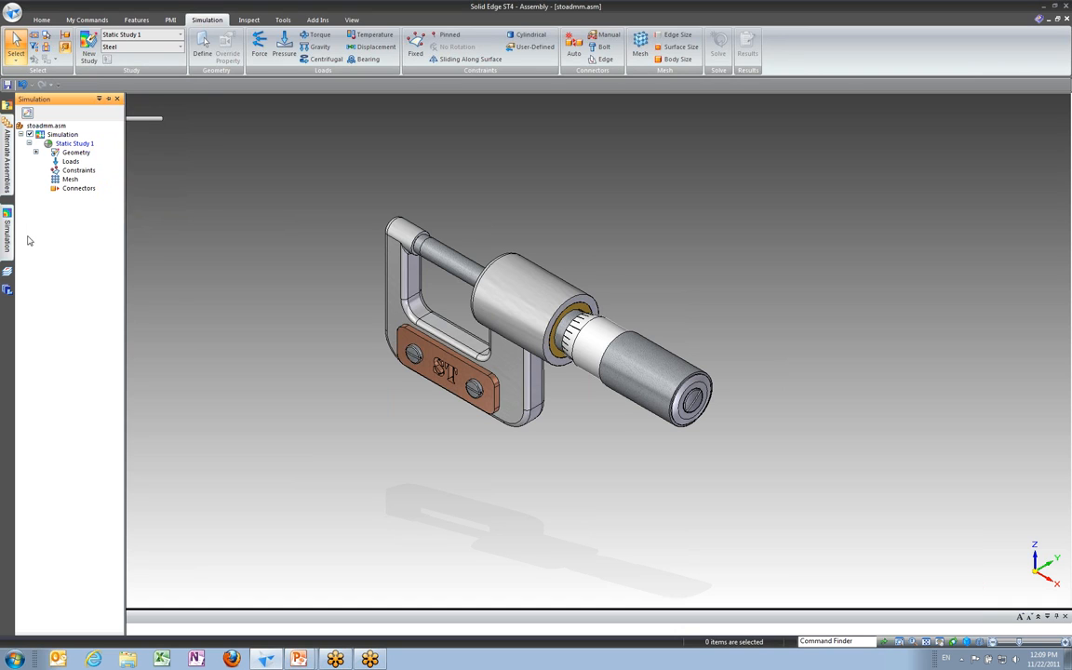
click(107, 100)
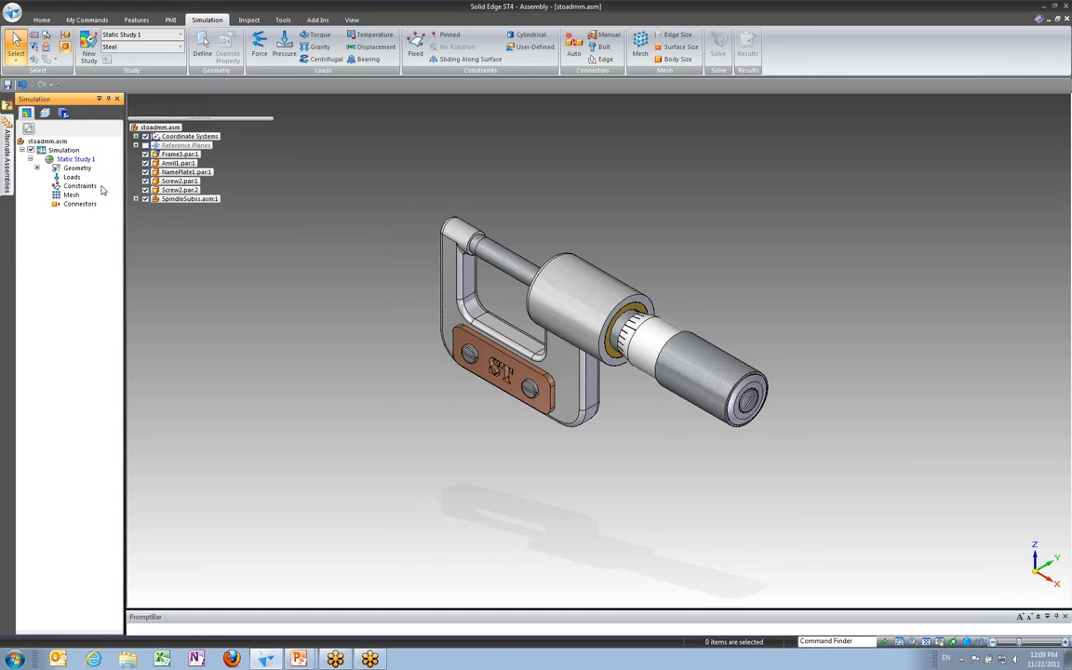
drag(125, 198, 155, 200)
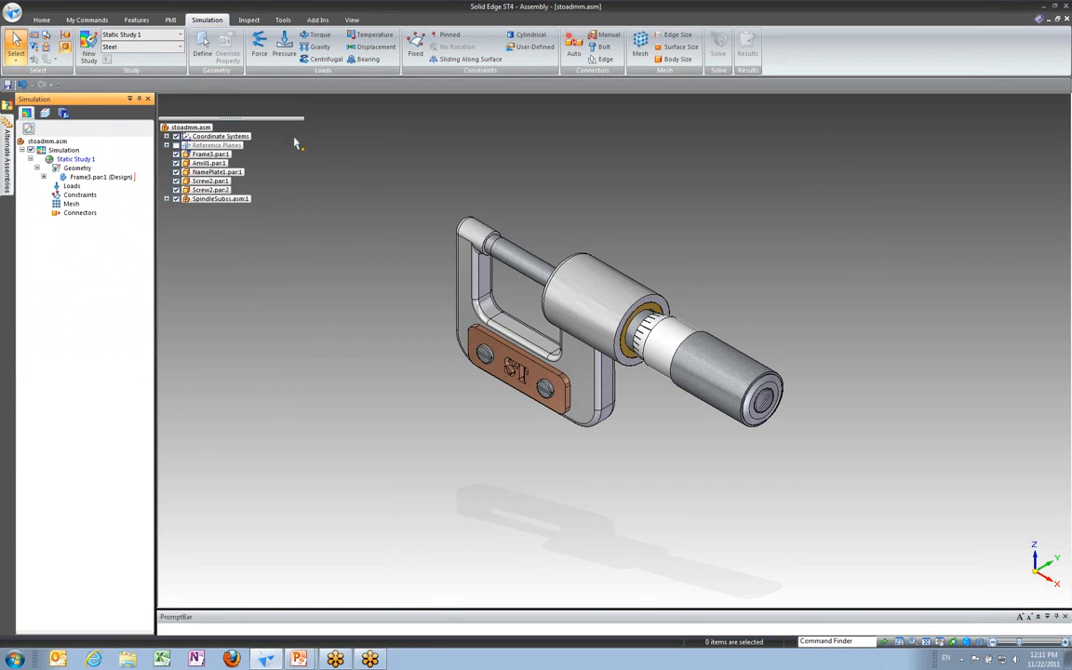
Step: Start a Force load on the ring face at the spindle end of the frame and set it to 600 mN
click(260, 44)
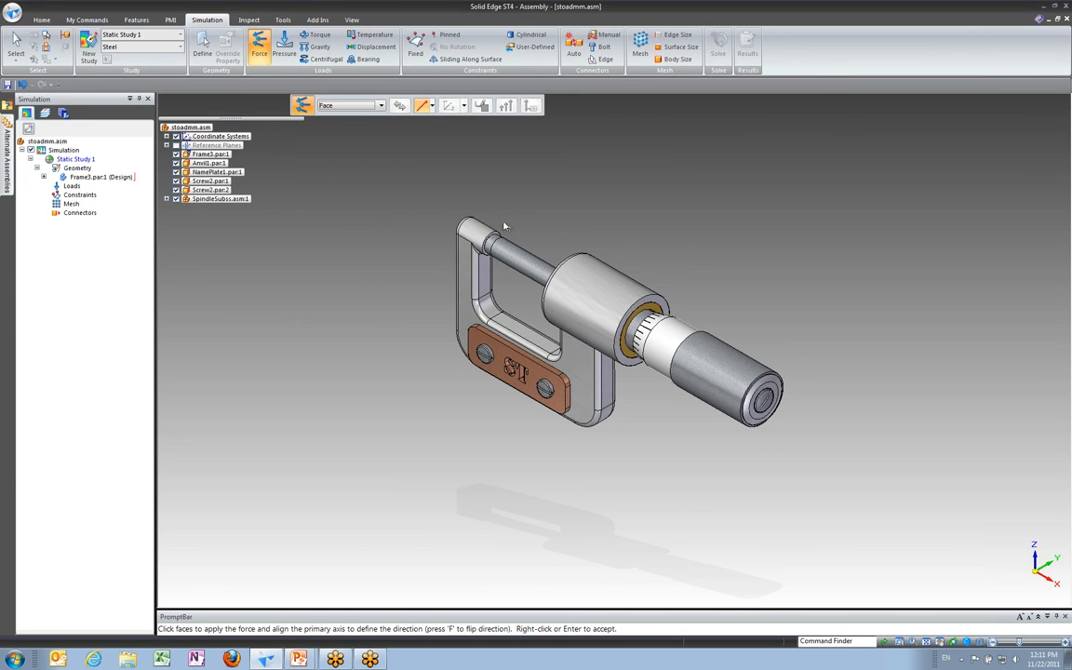
scroll(512, 318, up, 5)
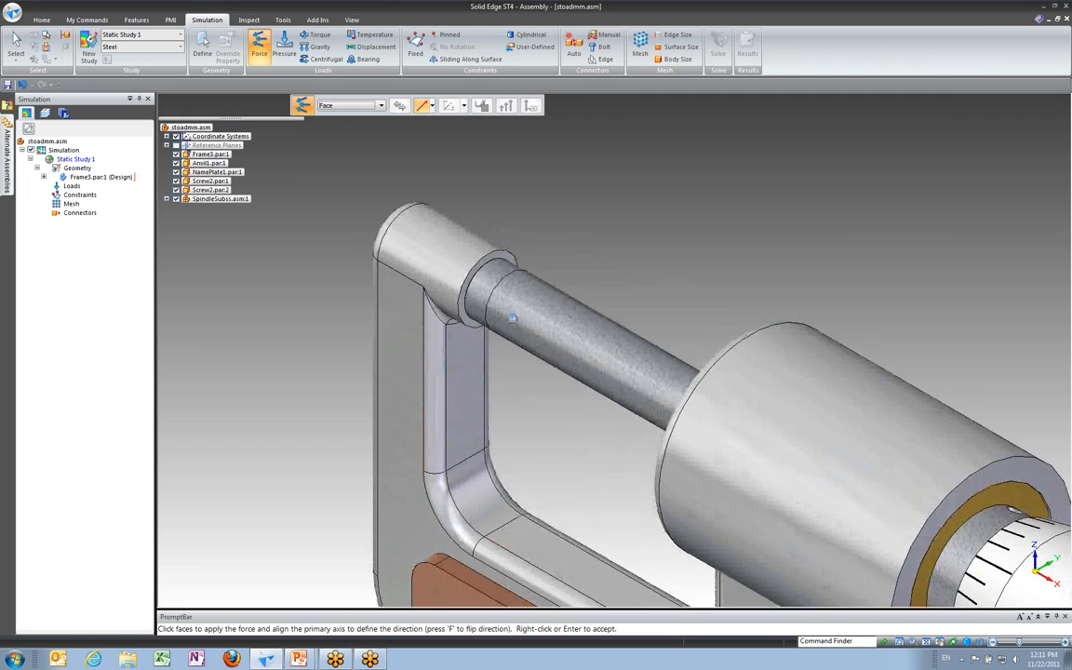
click(515, 263)
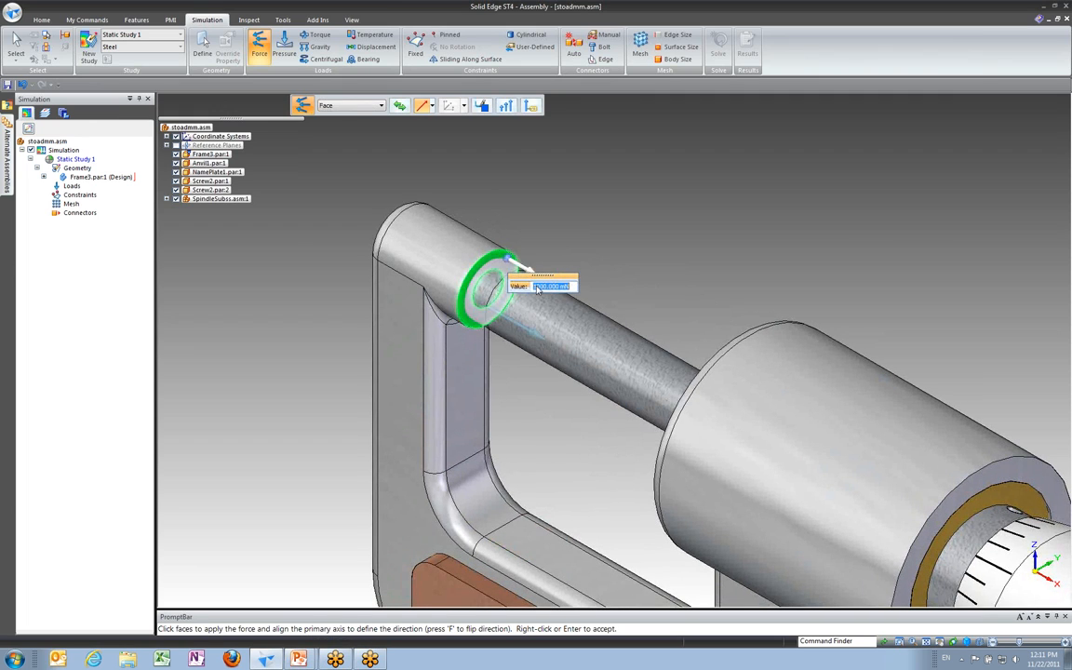
drag(551, 277, 613, 226)
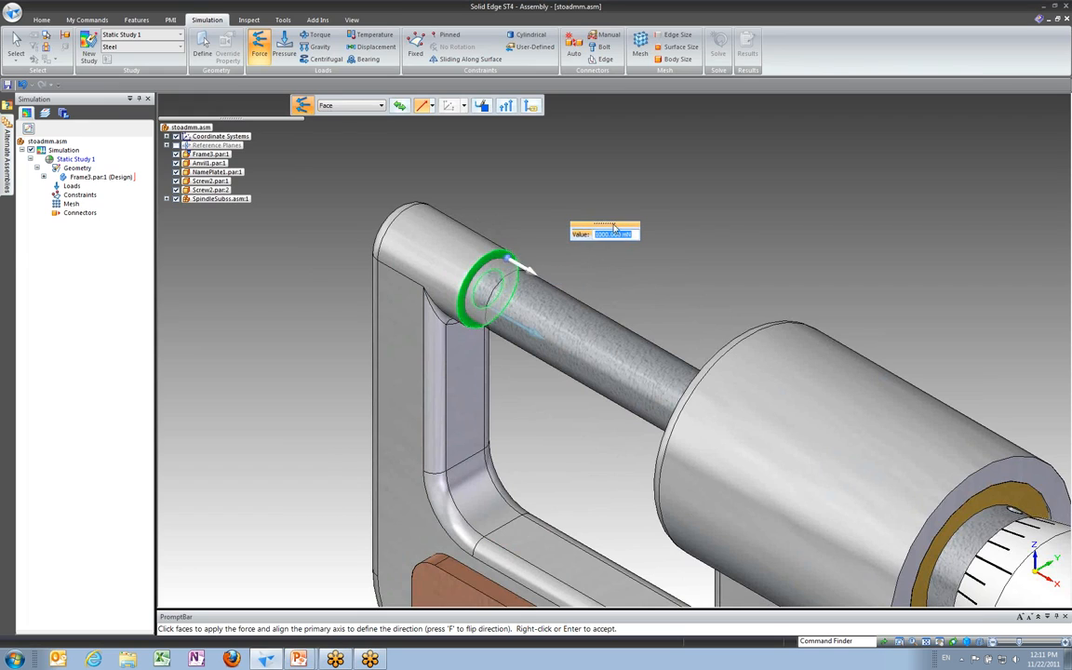
text(600)
key(Return)
Step: Reorient the force's direction axis along the spindle and accept the Force load
click(400, 108)
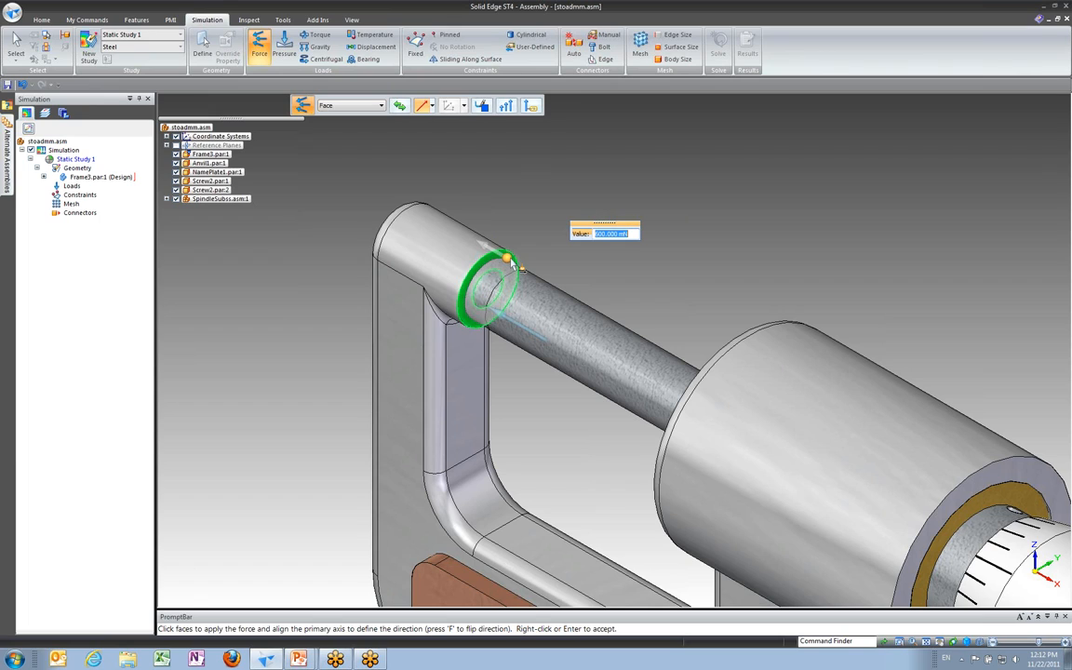
click(511, 264)
click(455, 274)
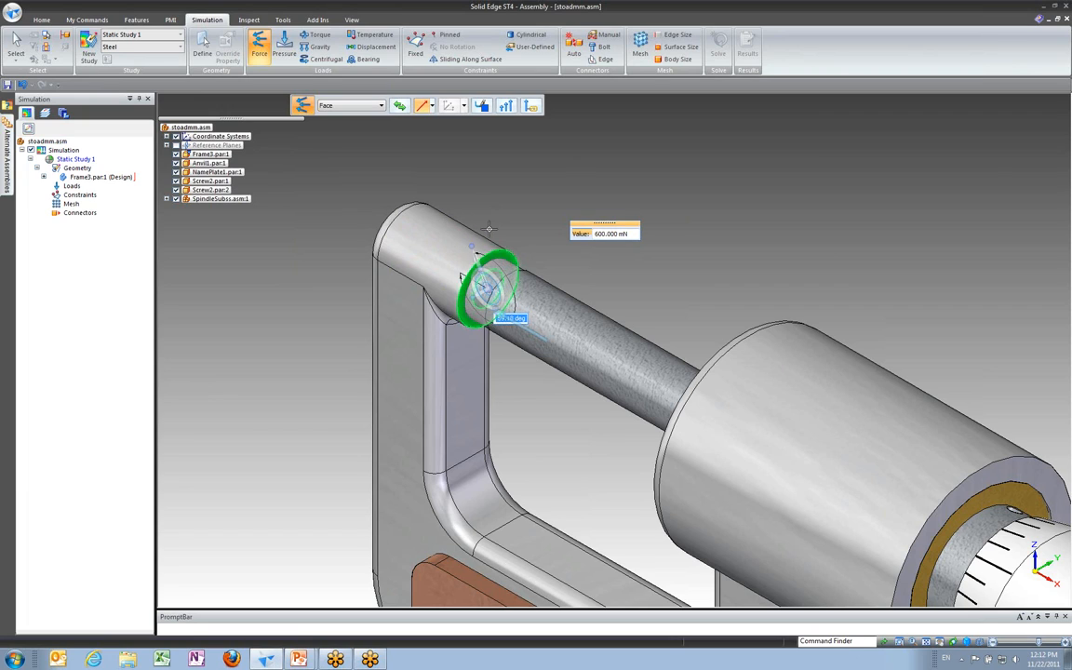
click(463, 217)
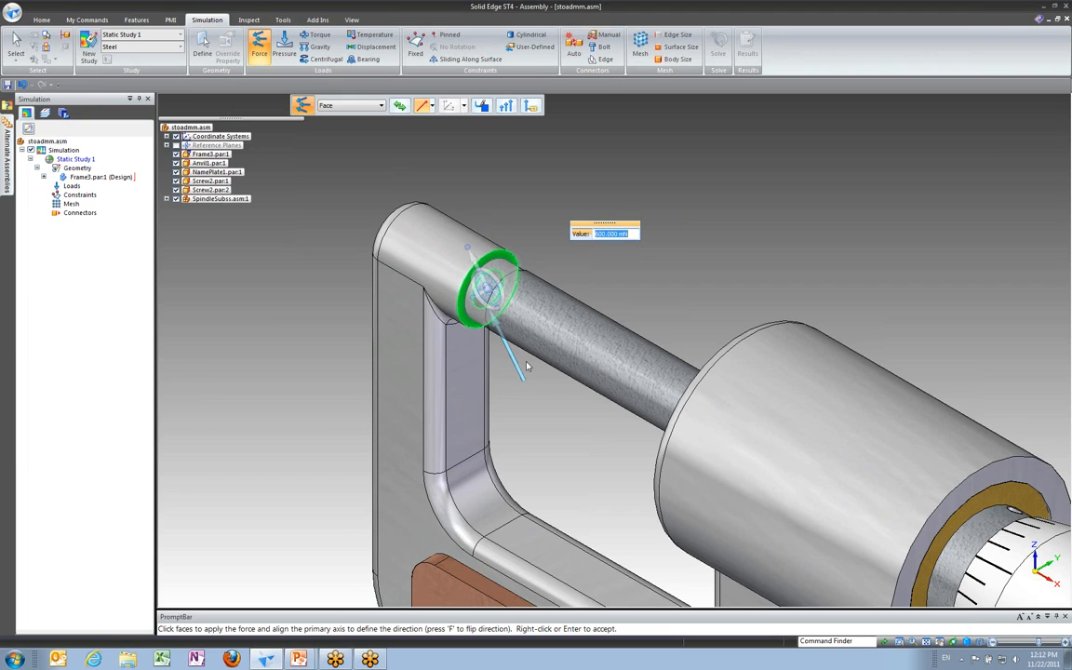
click(488, 291)
click(511, 256)
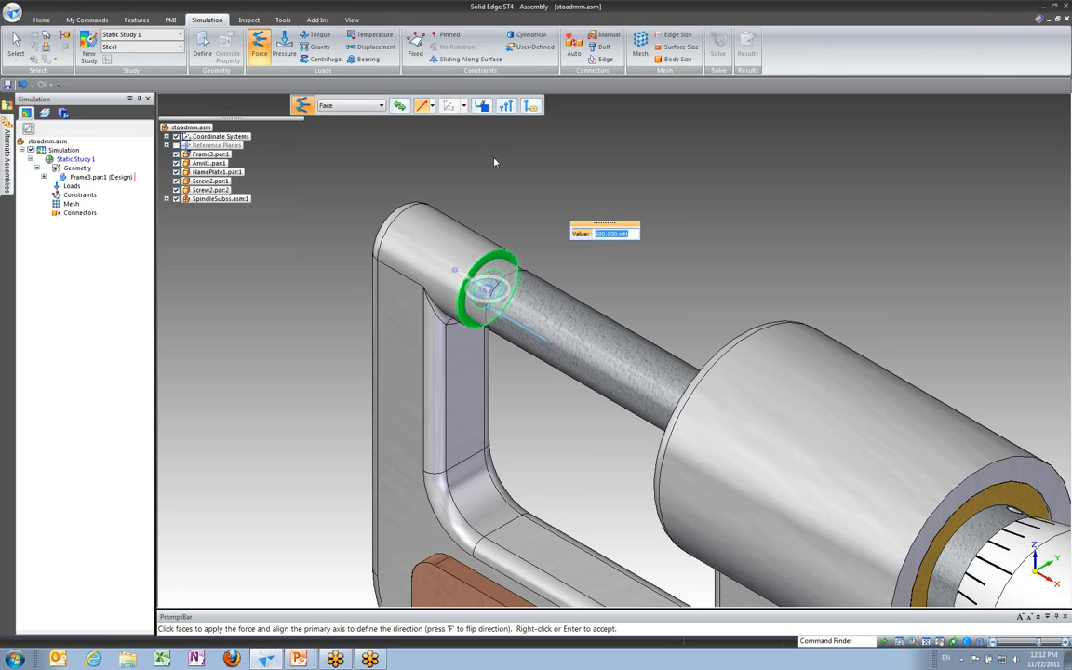
key(Return)
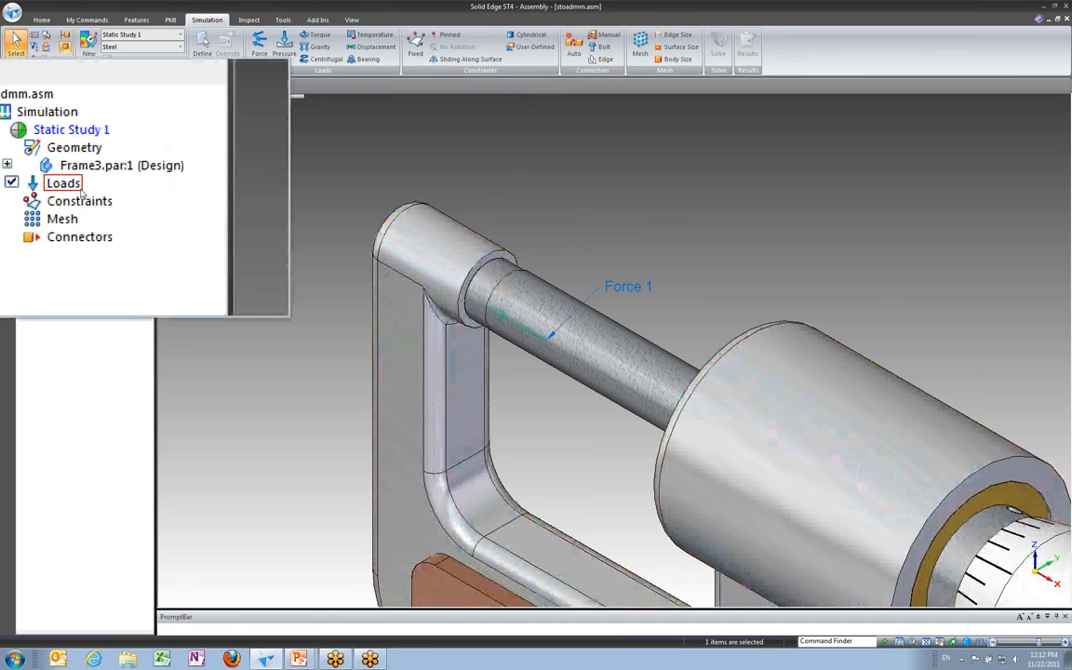
Step: Expand the Loads node and open the Force 1 load's definition to review it
click(37, 184)
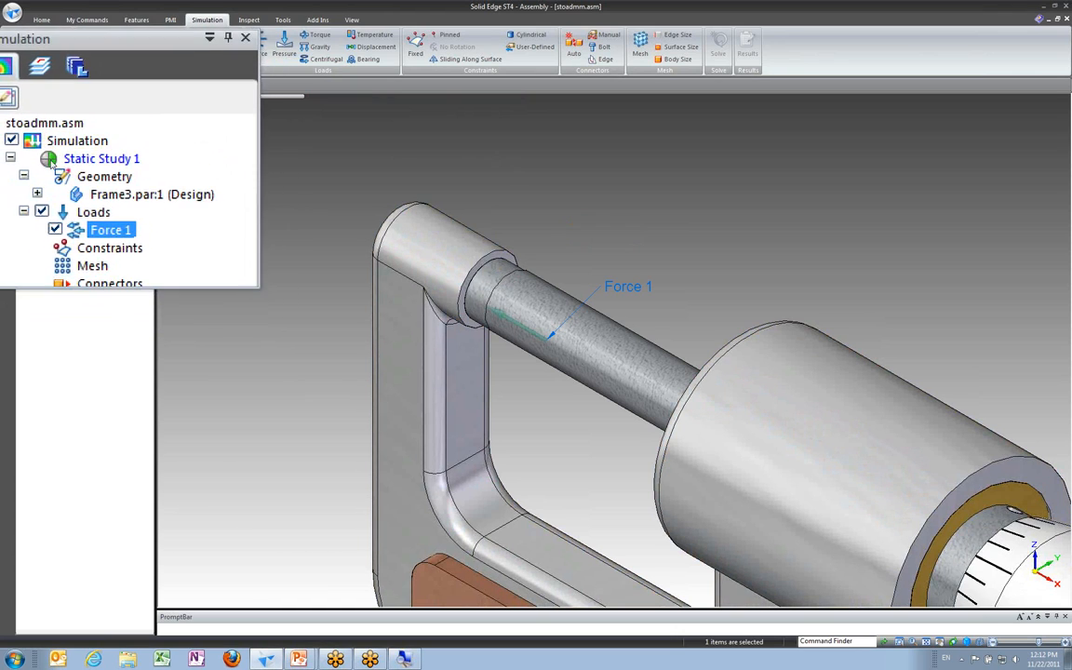
right_click(74, 198)
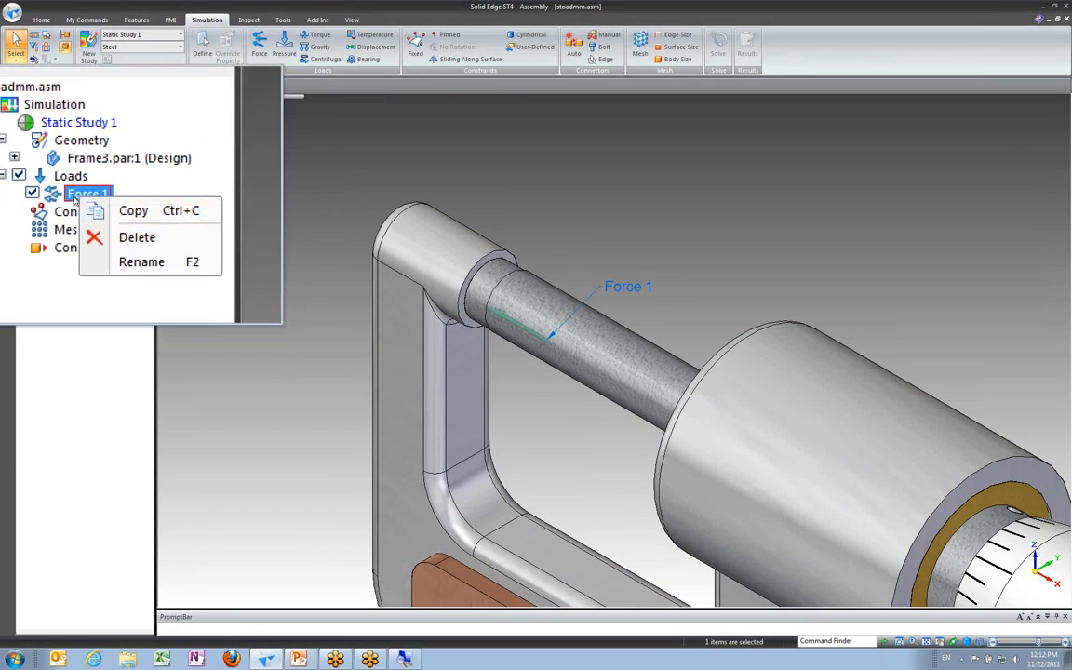
click(75, 197)
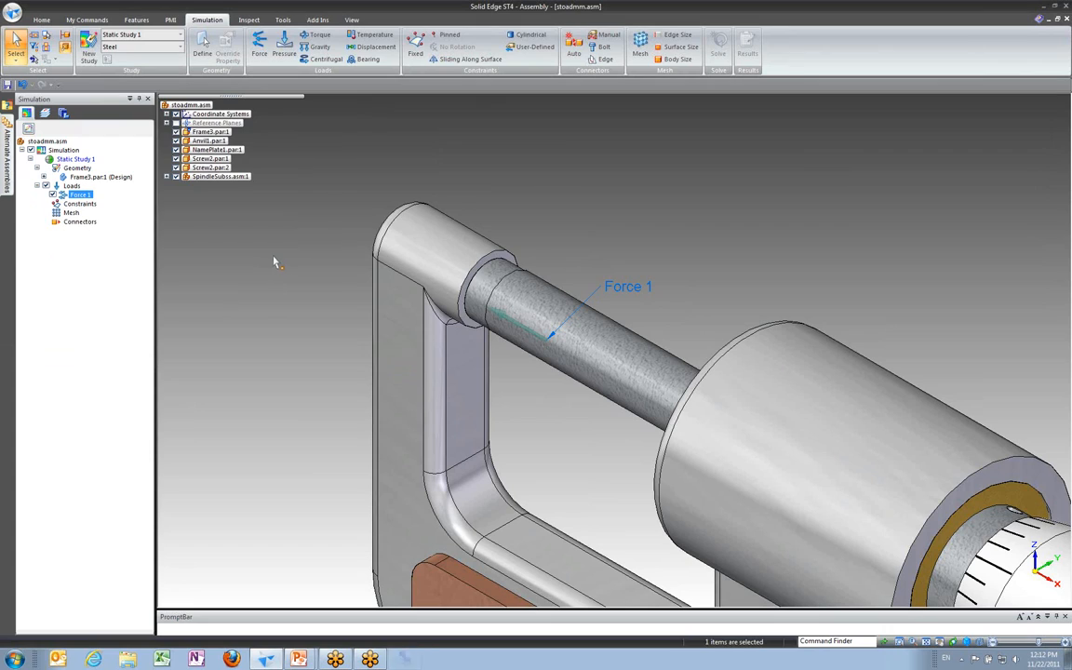
double_click(628, 288)
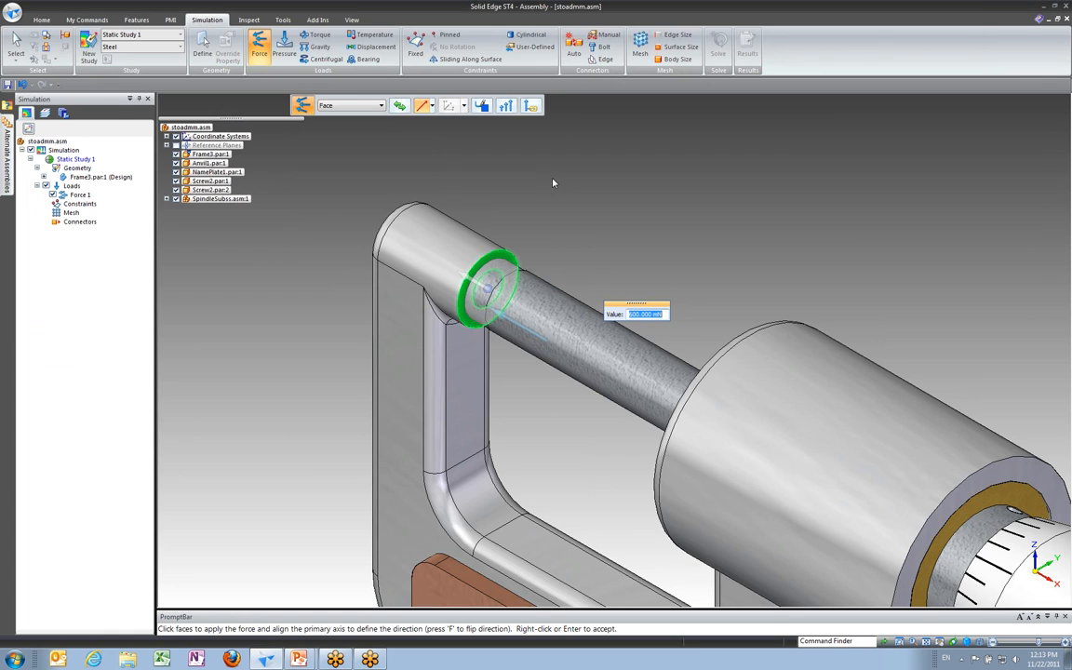
click(17, 41)
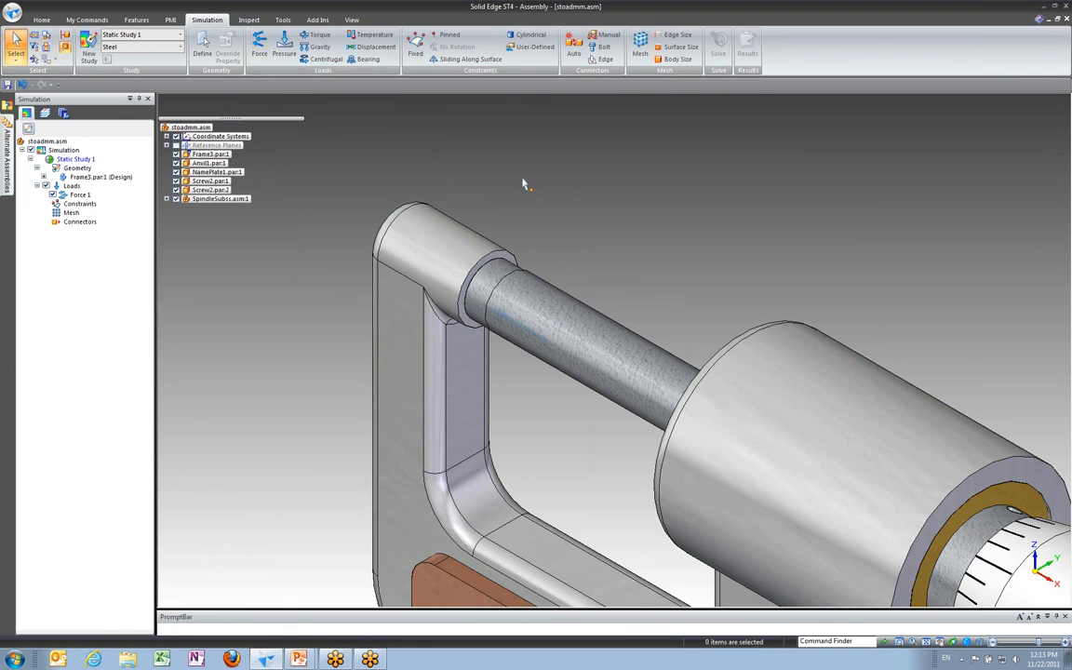
Step: Apply a Fixed constraint to the frame's flat face where the barrel attaches, opposite the anvil end
scroll(552, 211, down, 4)
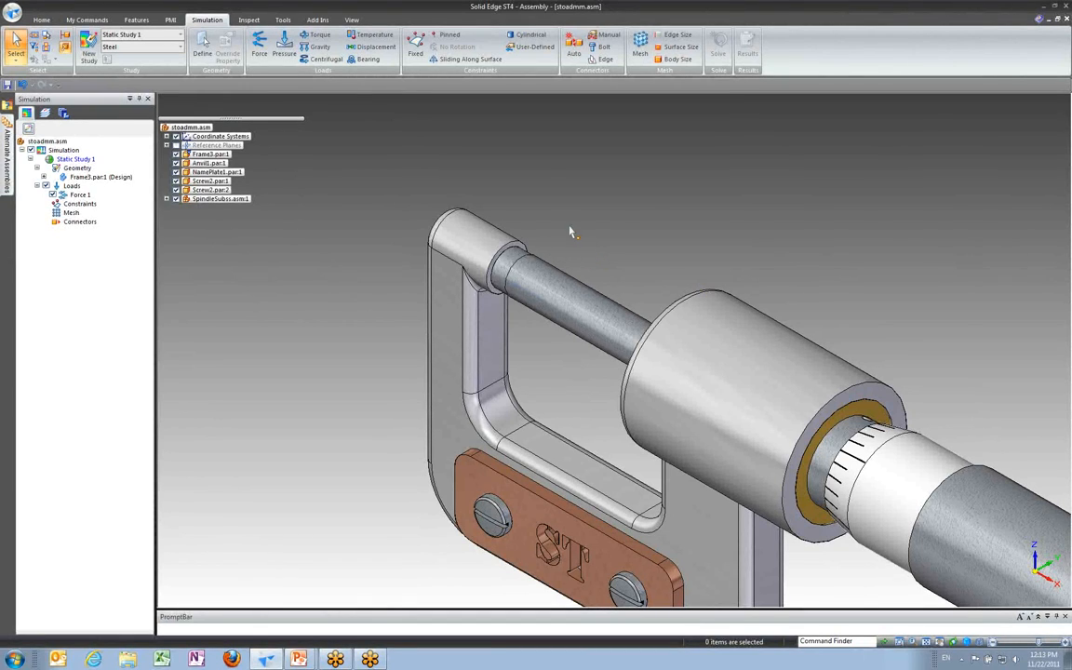
click(416, 47)
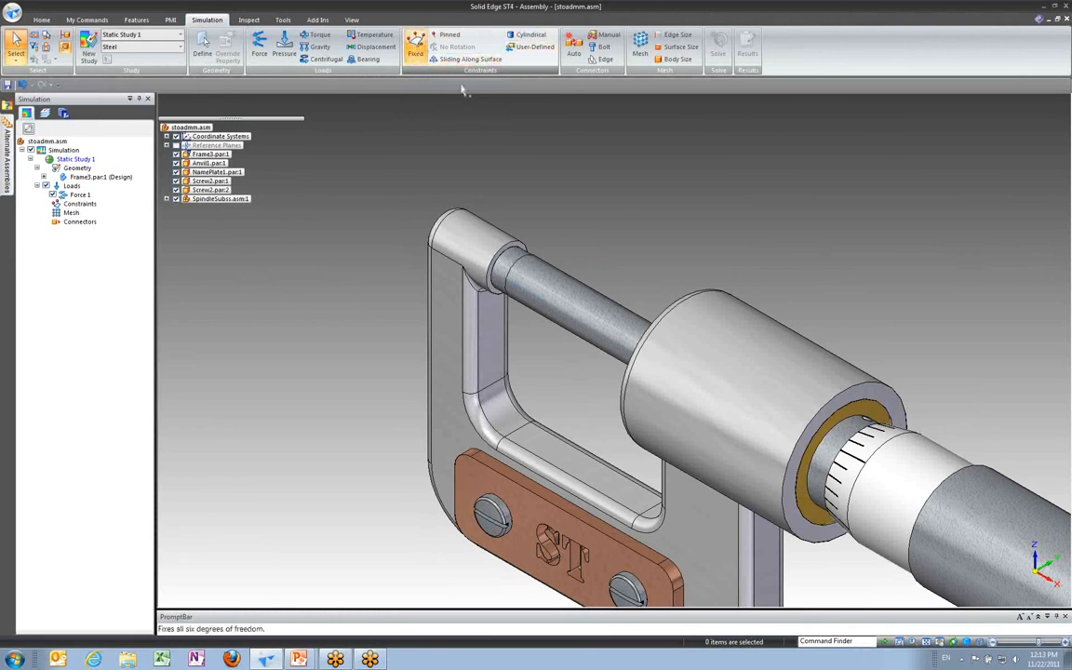
middle_drag(629, 221, 498, 207)
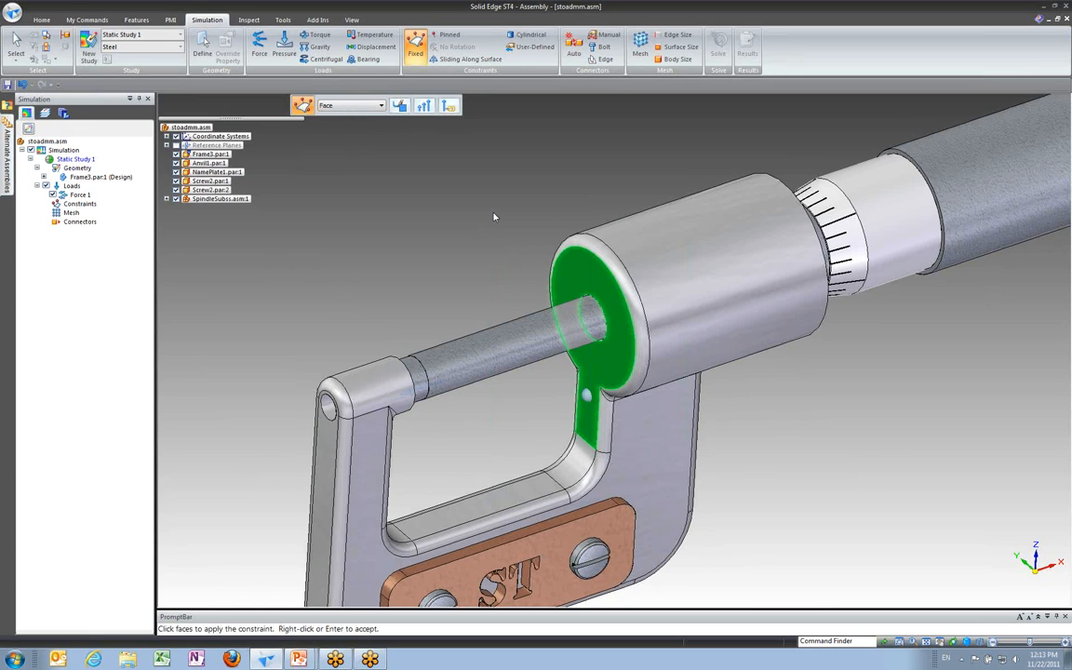
middle_drag(494, 217, 370, 218)
middle_drag(514, 196, 474, 193)
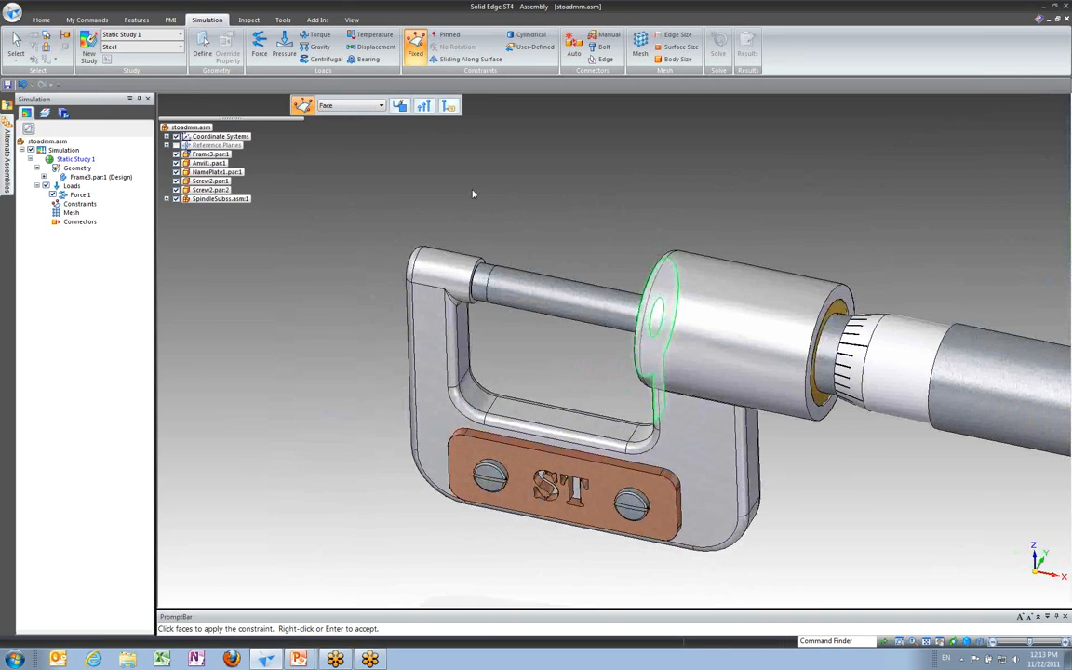
right_click(473, 194)
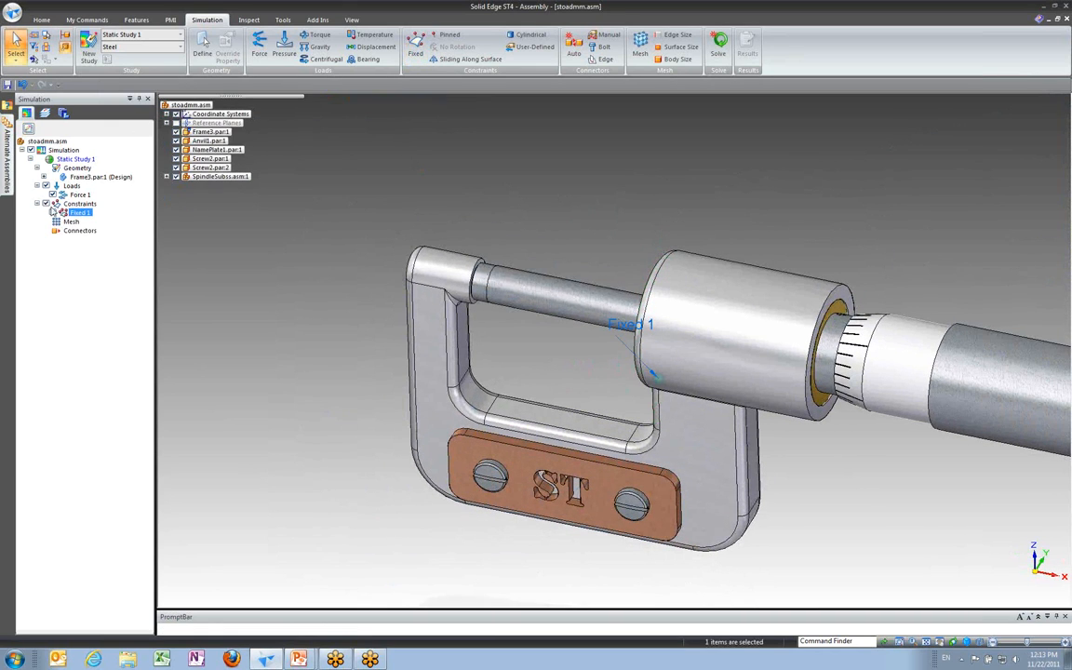
click(370, 243)
mouse_move(485, 206)
middle_down()
mouse_move(494, 213)
mouse_move(486, 204)
middle_up()
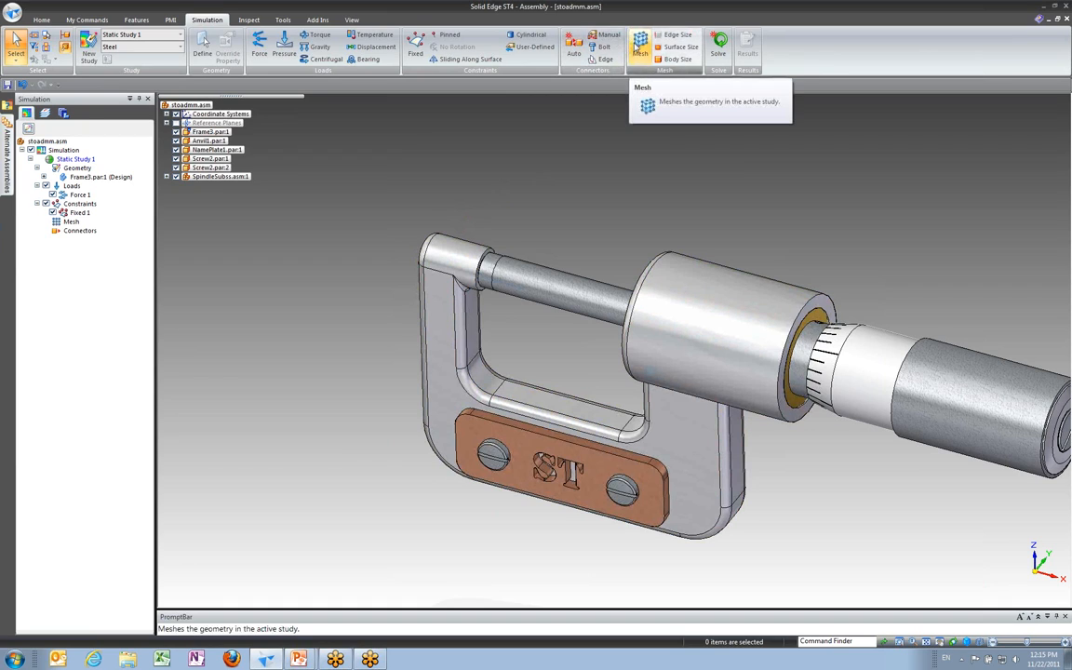
Step: Generate the tetrahedral mesh of the study geometry with the default subjective mesh size
click(640, 48)
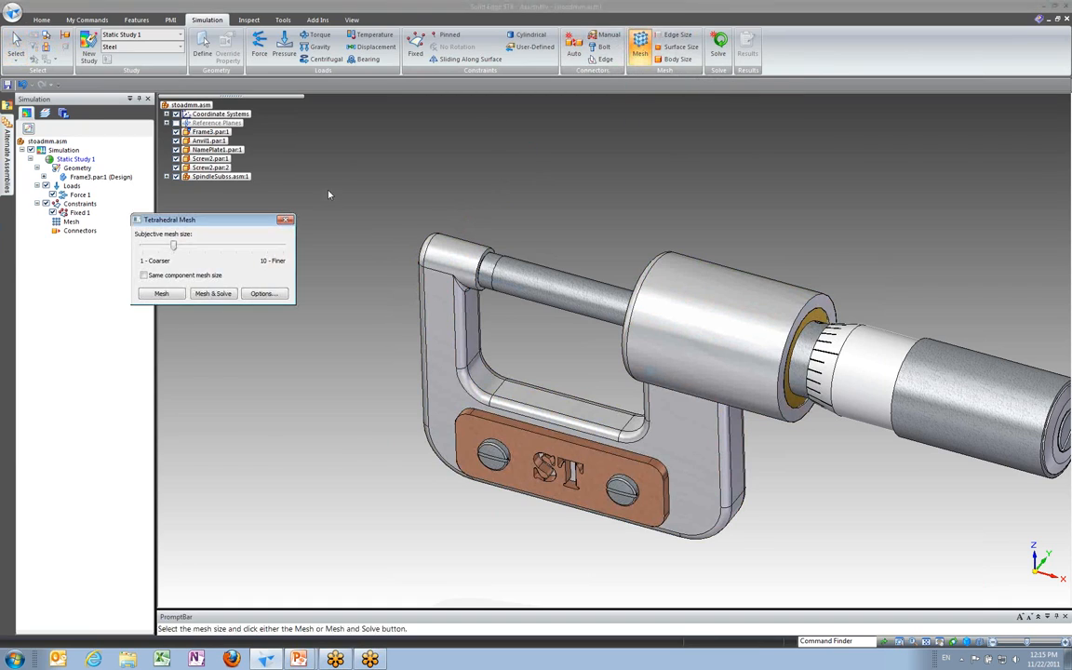
drag(210, 221, 310, 151)
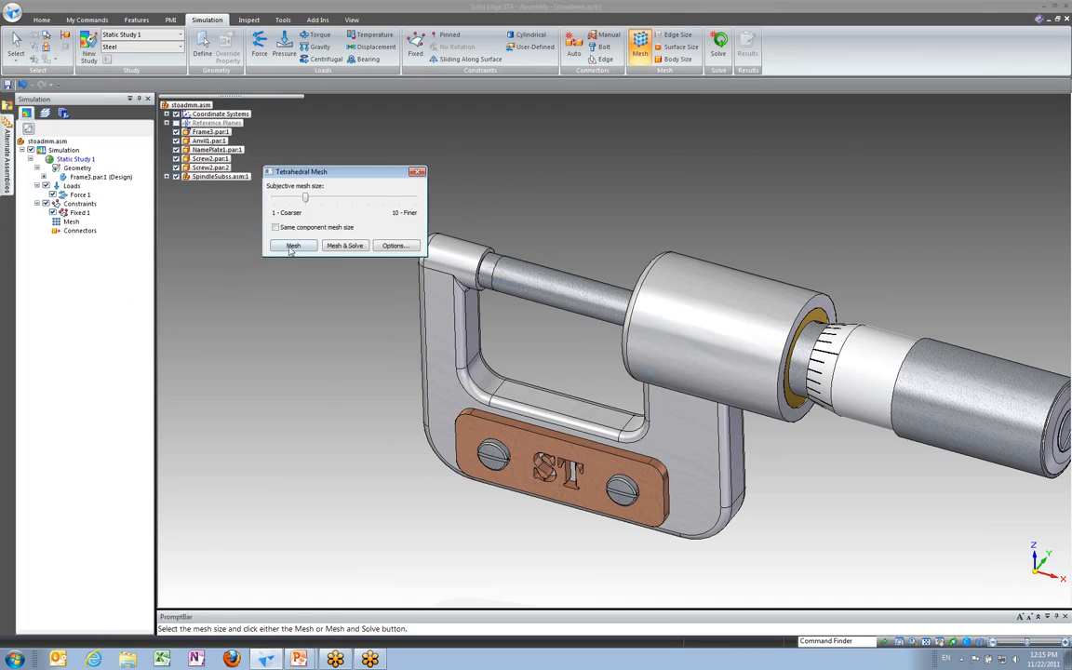
click(265, 224)
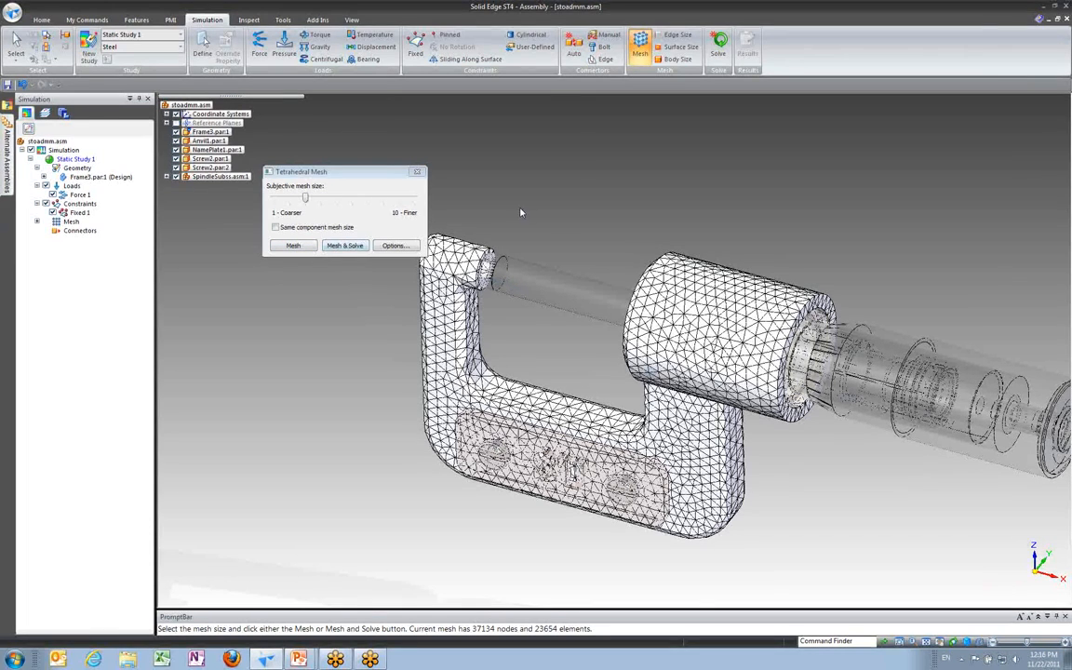
click(418, 172)
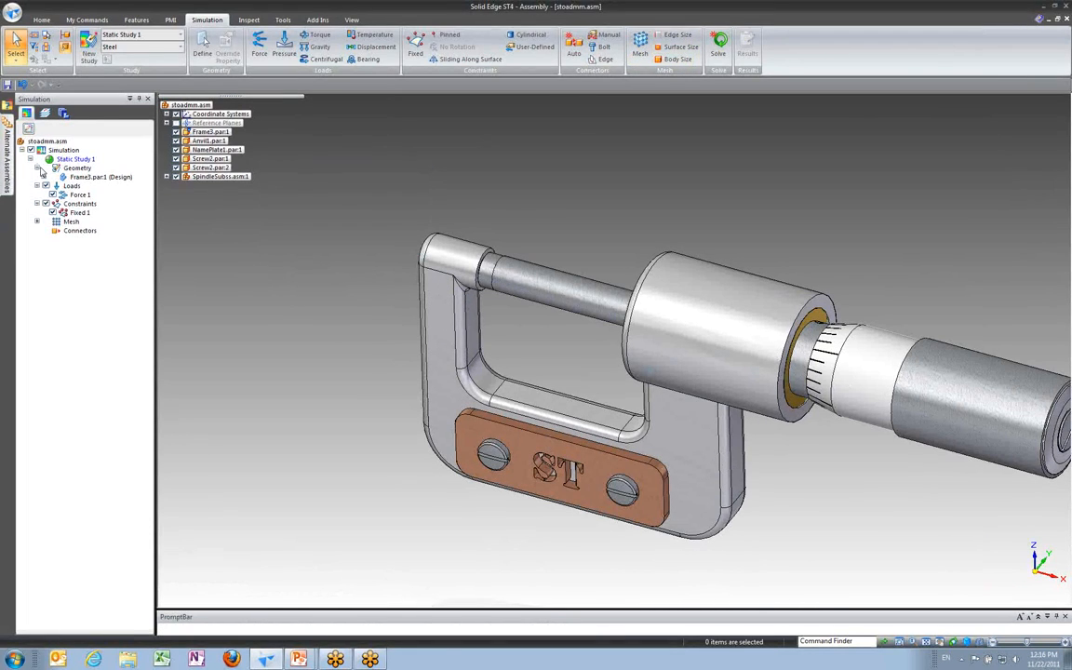
Step: Solve the static study and view the von Mises stress results
click(70, 221)
click(718, 44)
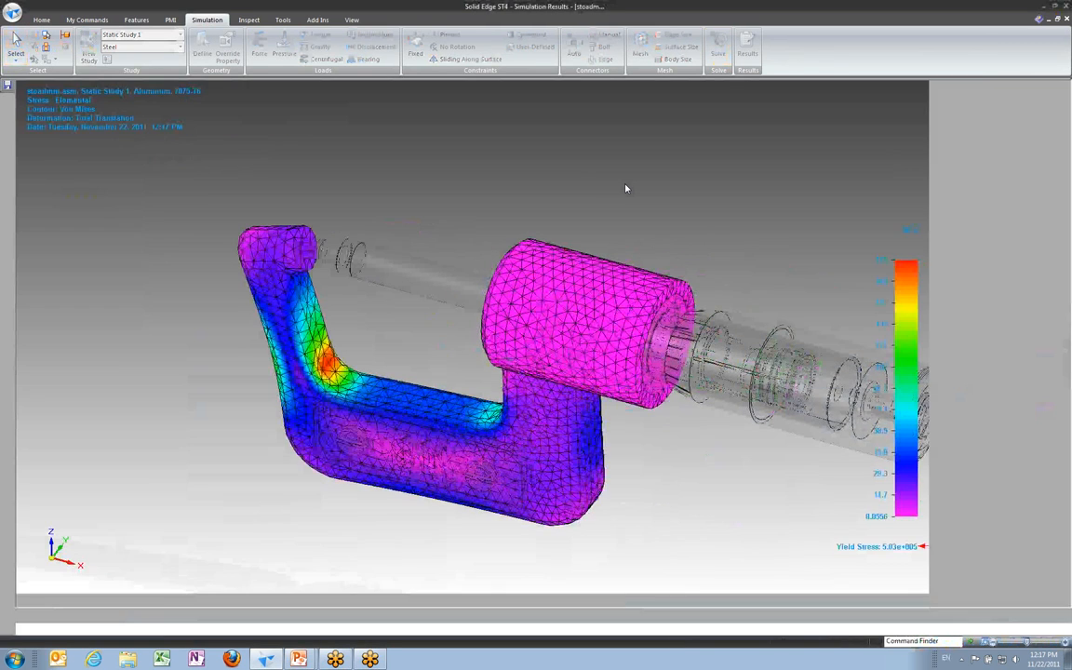
middle_drag(472, 199, 427, 158)
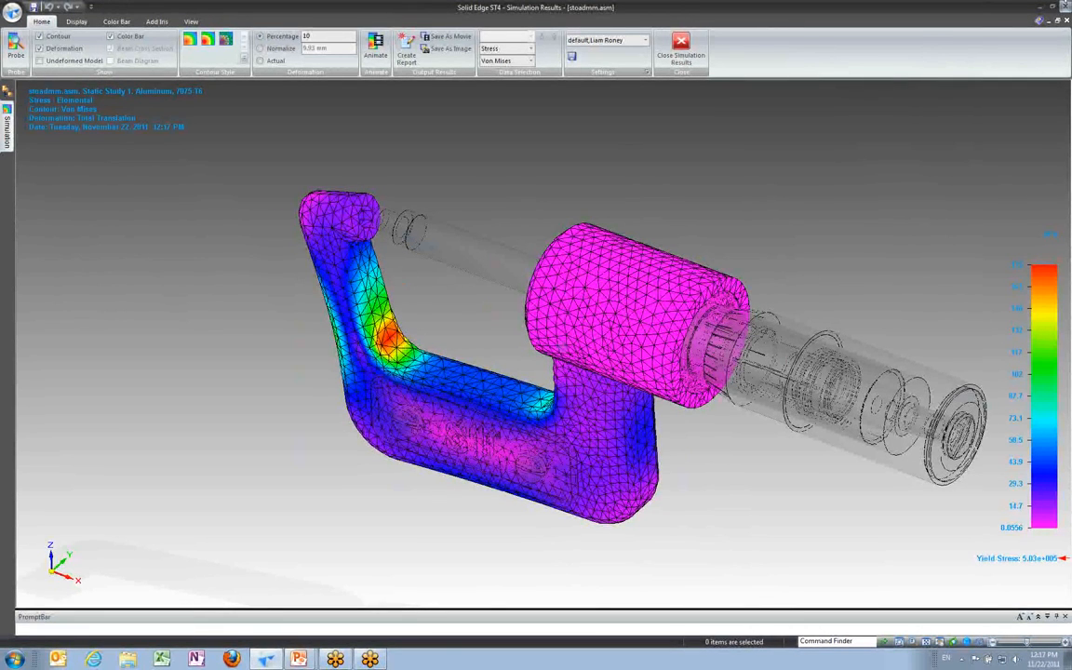
click(913, 28)
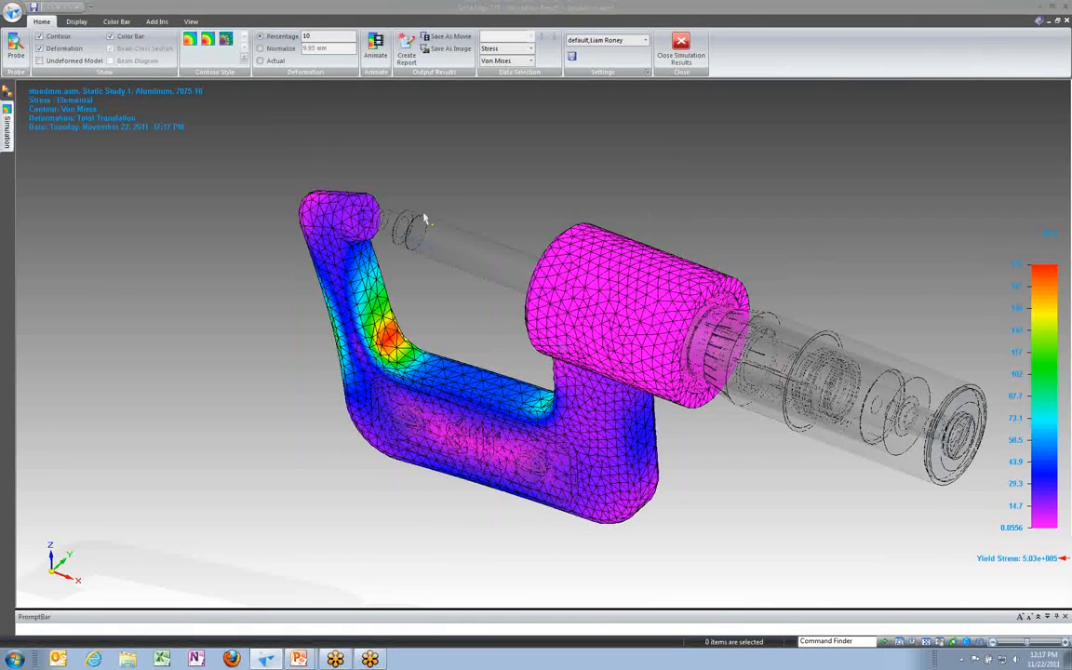
key(super+plus)
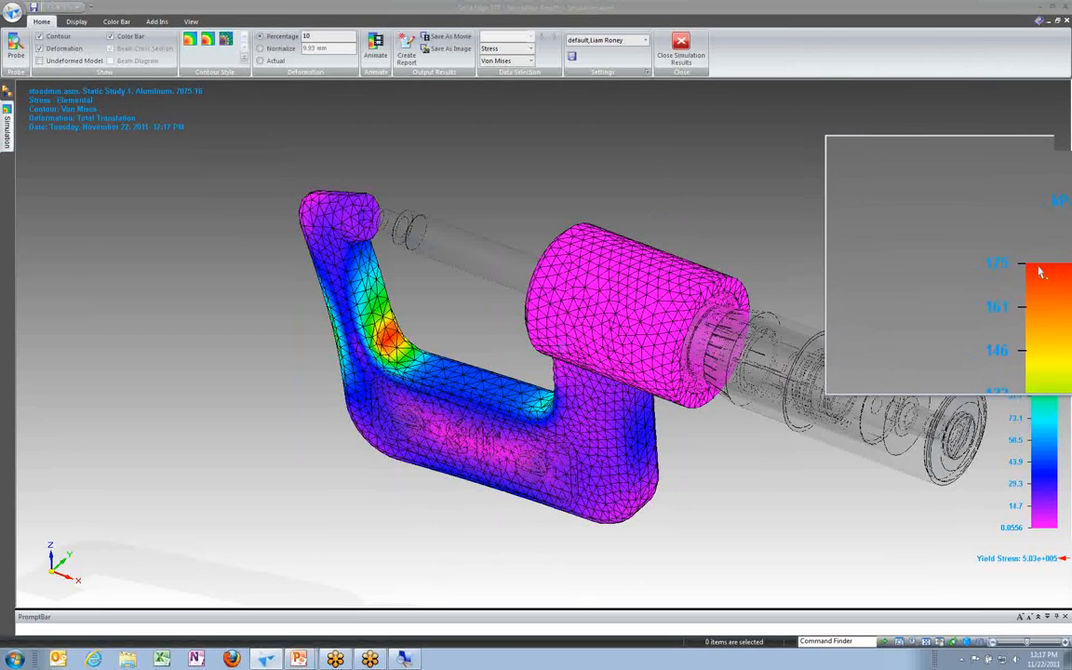
key(super+Escape)
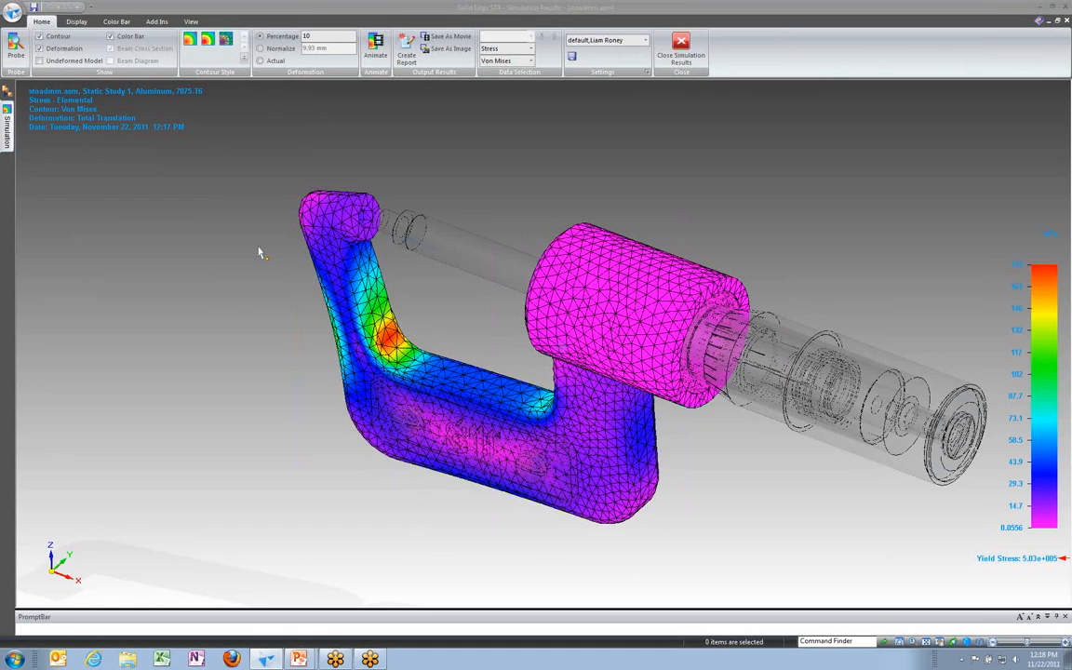
Step: Show the maximum value marker on the stress color bar display
click(76, 22)
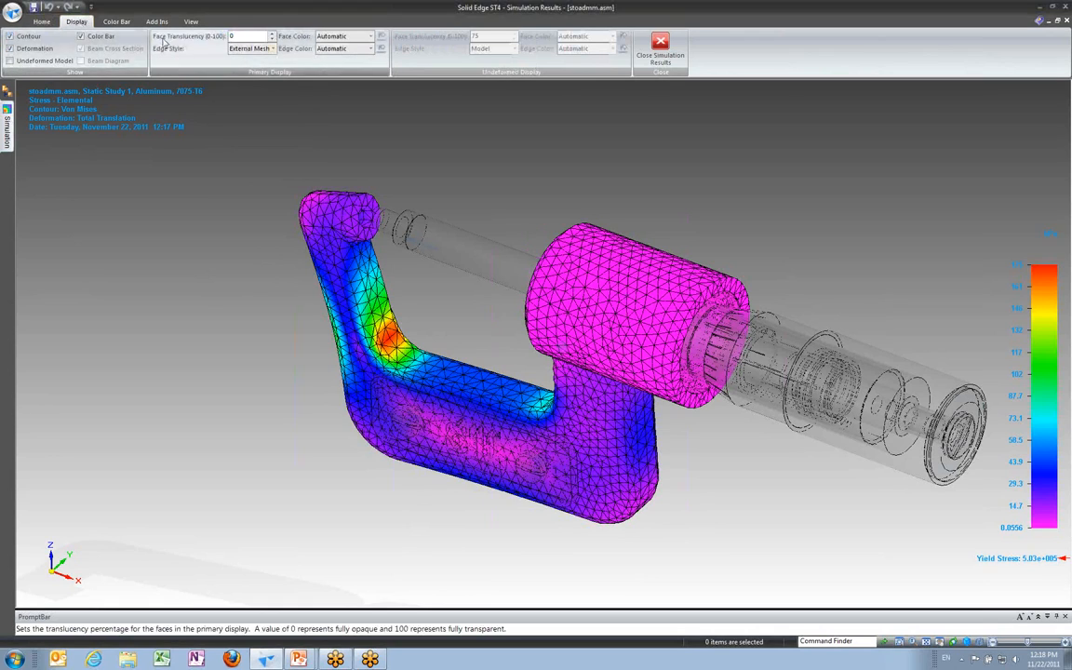
click(123, 24)
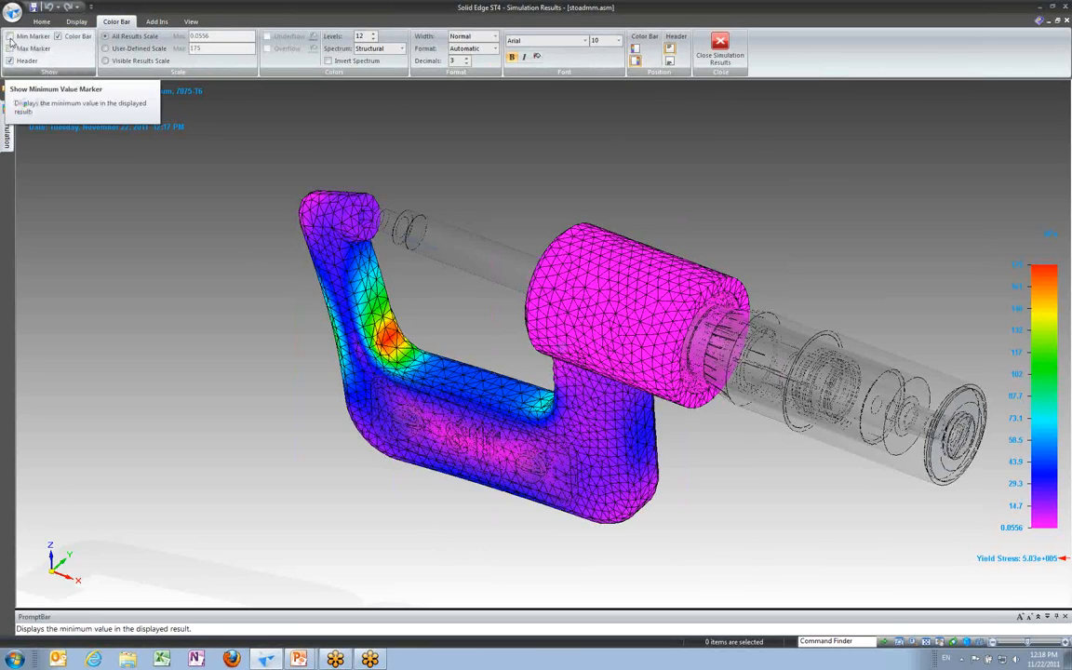
click(10, 48)
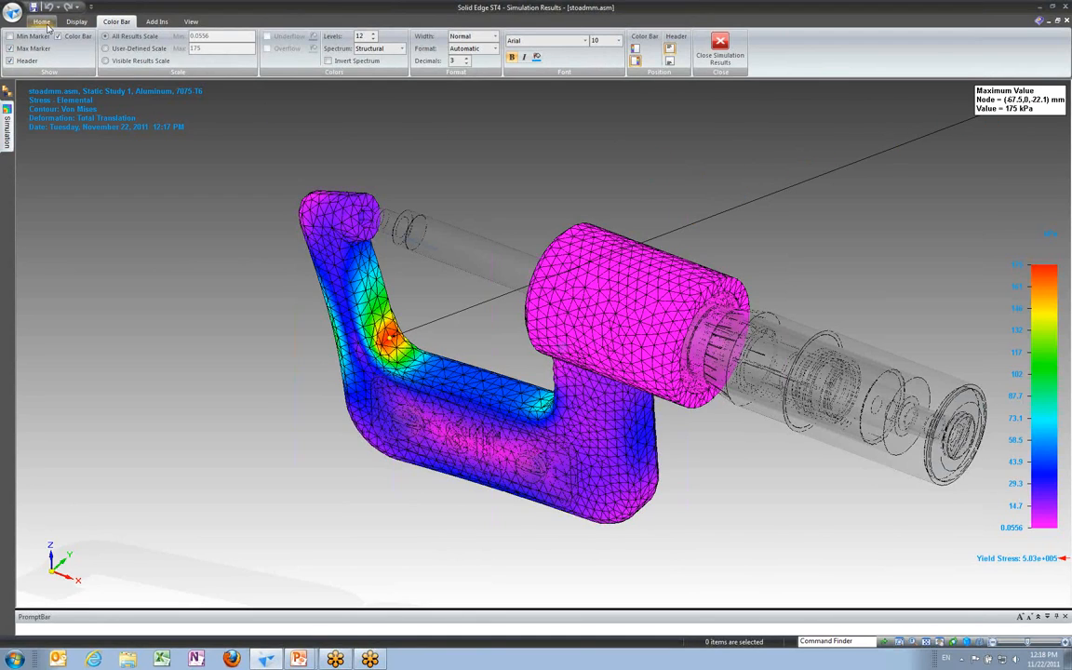
Step: Probe the stress at two nodes on the frame's inner arm with the Probe tool, then close the probe table
click(46, 23)
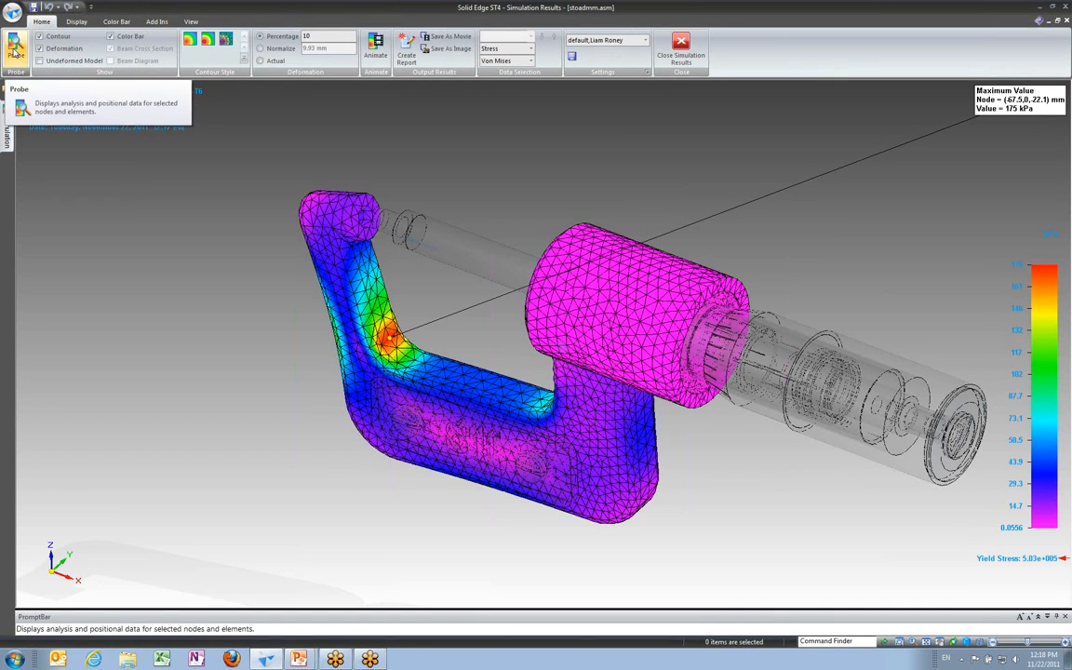
click(15, 51)
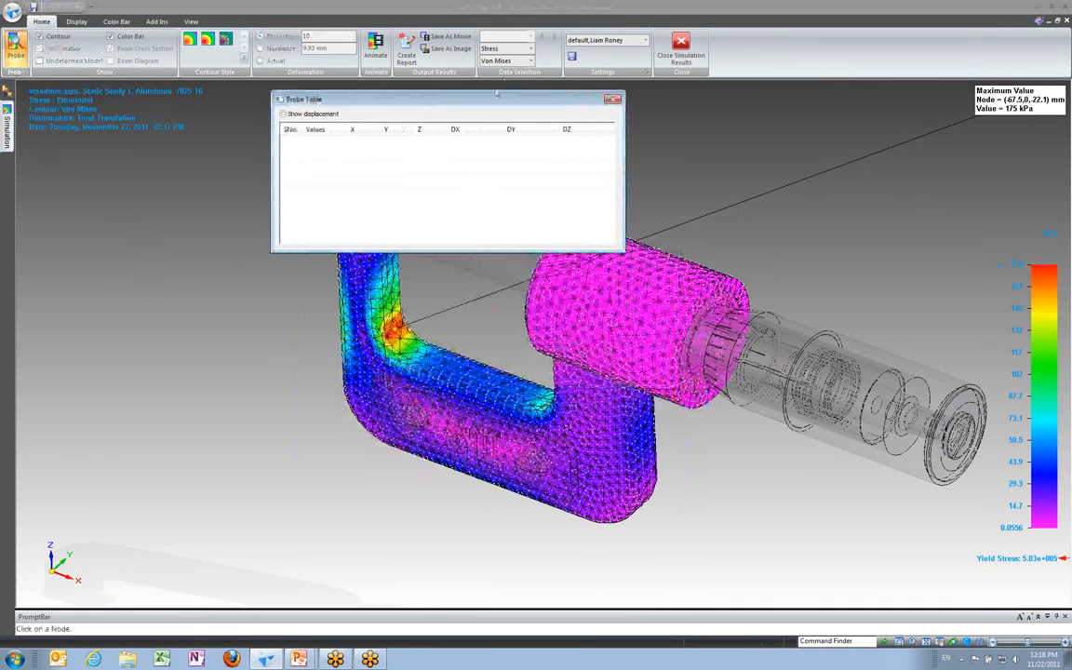
drag(497, 94, 614, 64)
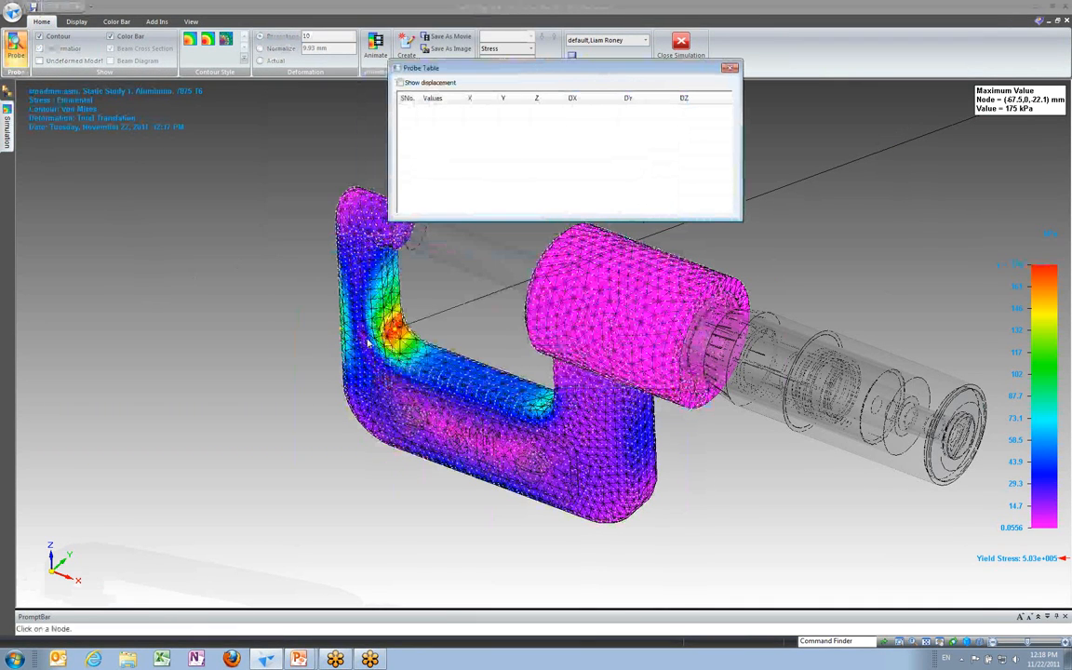
middle_drag(328, 340, 358, 352)
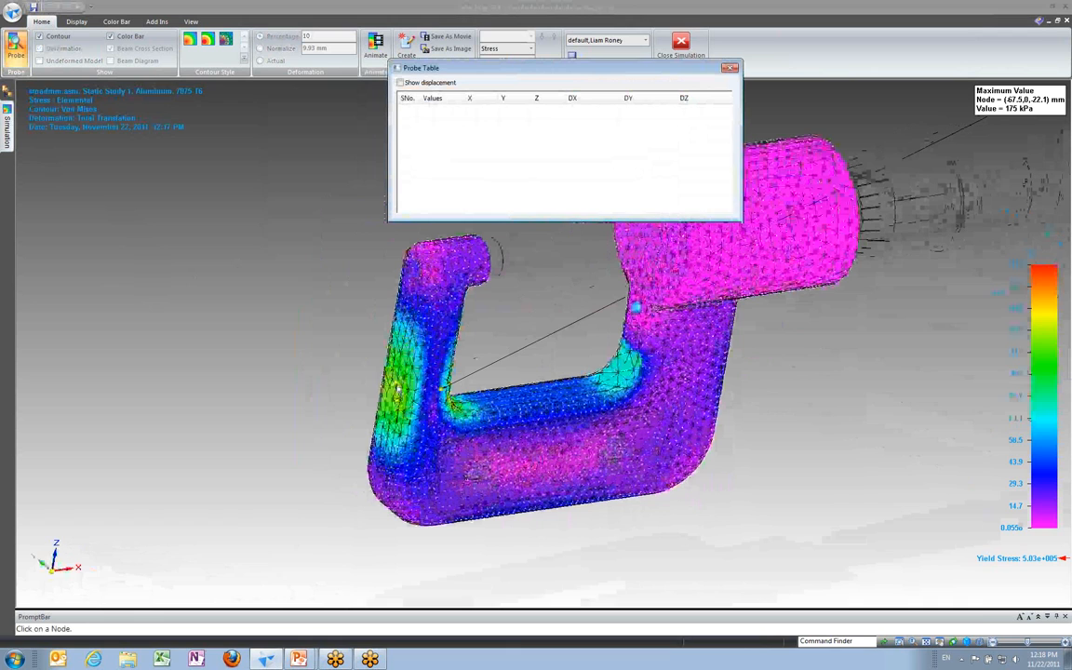
click(396, 386)
click(235, 266)
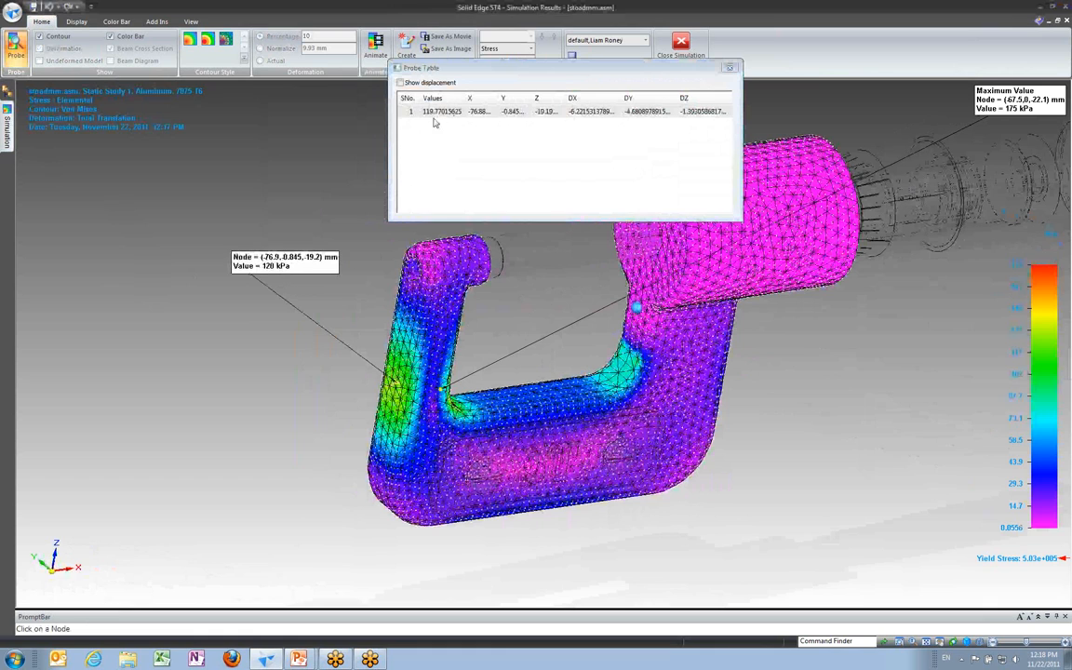
click(380, 422)
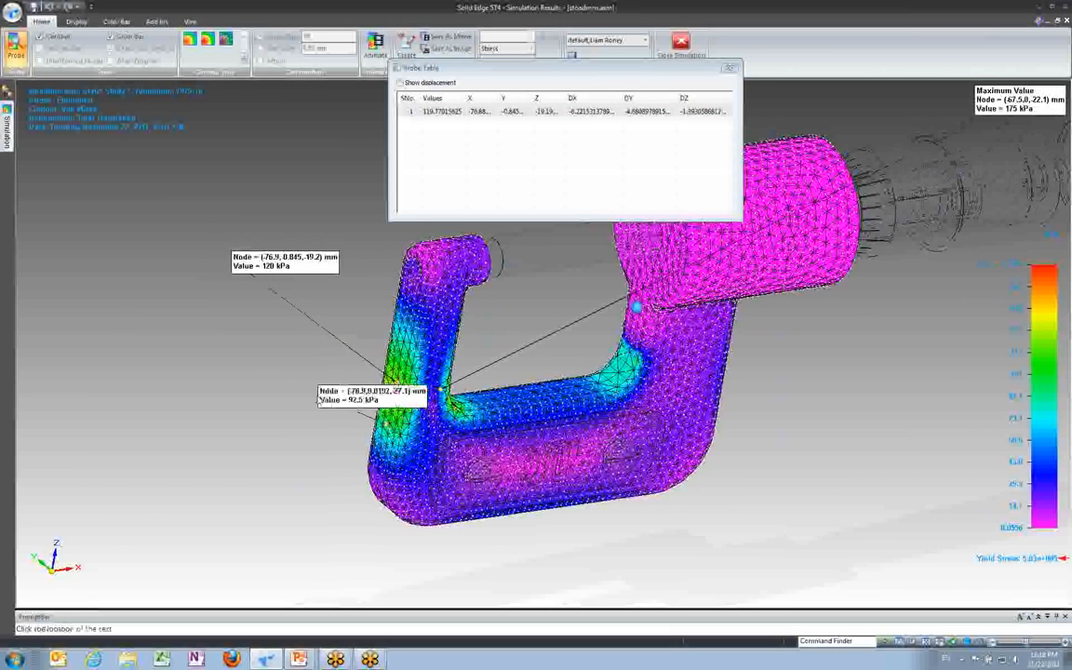
click(194, 366)
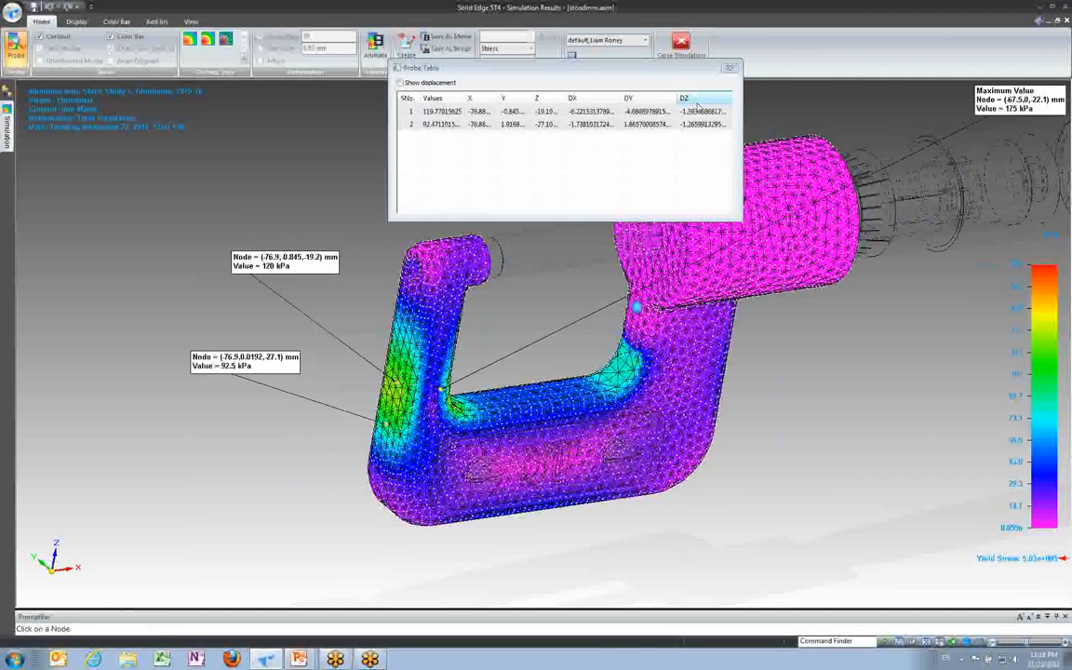
click(730, 69)
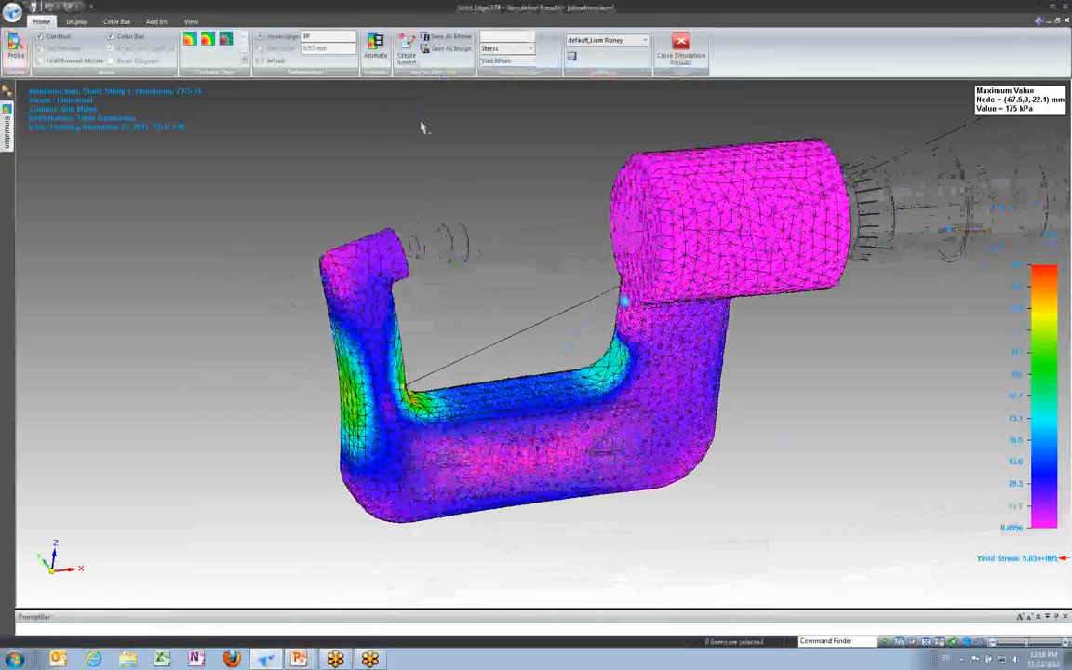
Step: Play and stop the deformation animation, then close the simulation results environment
click(376, 49)
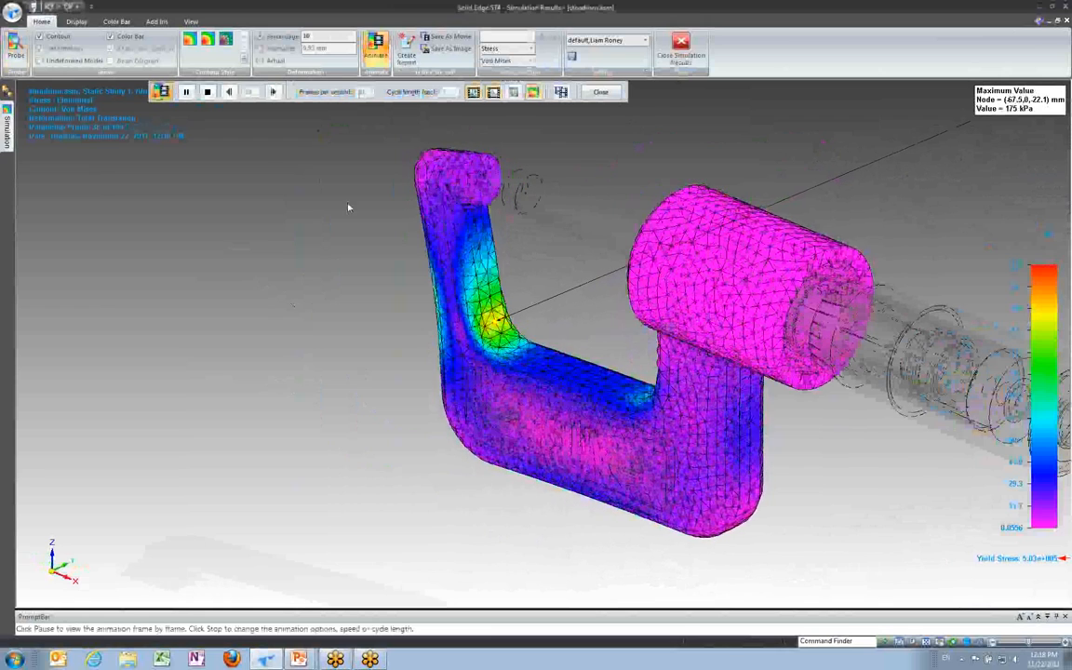
click(207, 94)
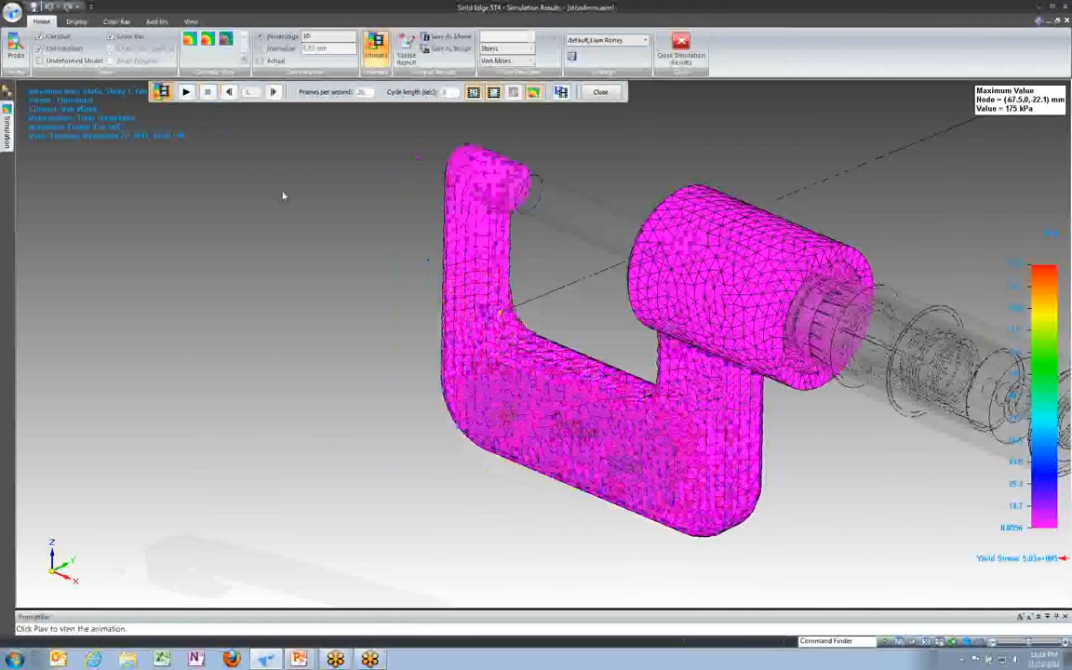
click(600, 91)
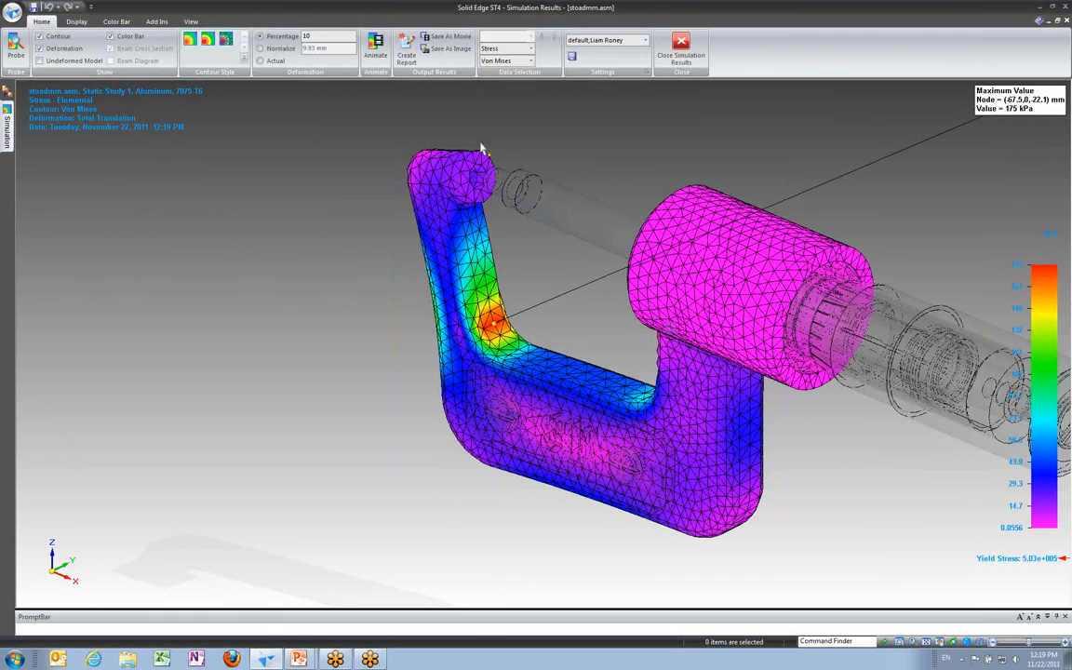
click(679, 43)
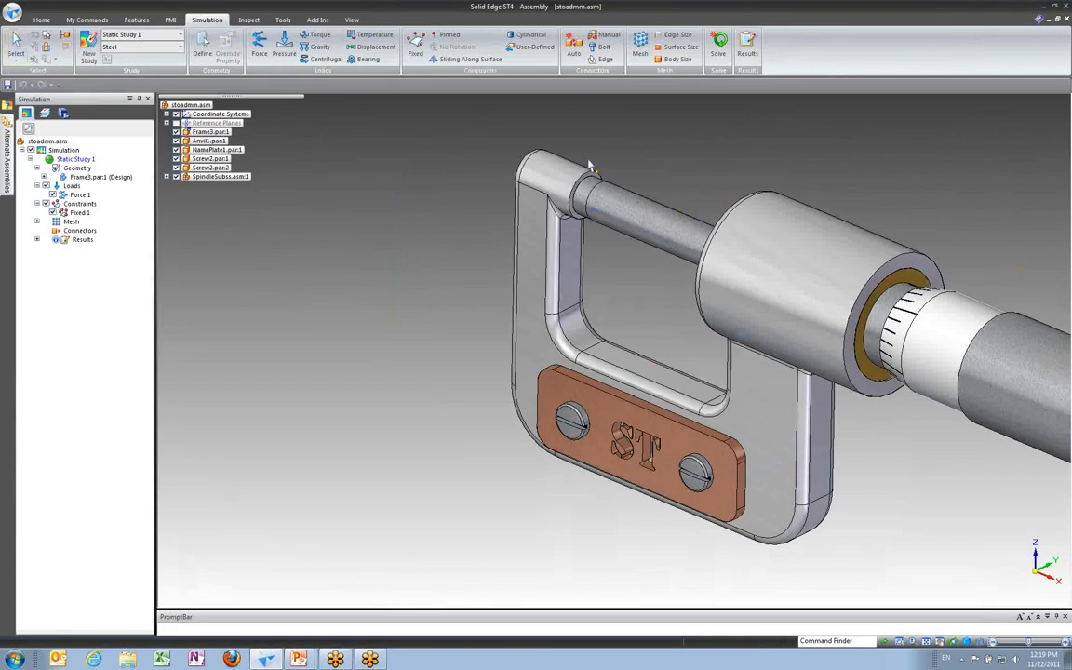
right_click(452, 307)
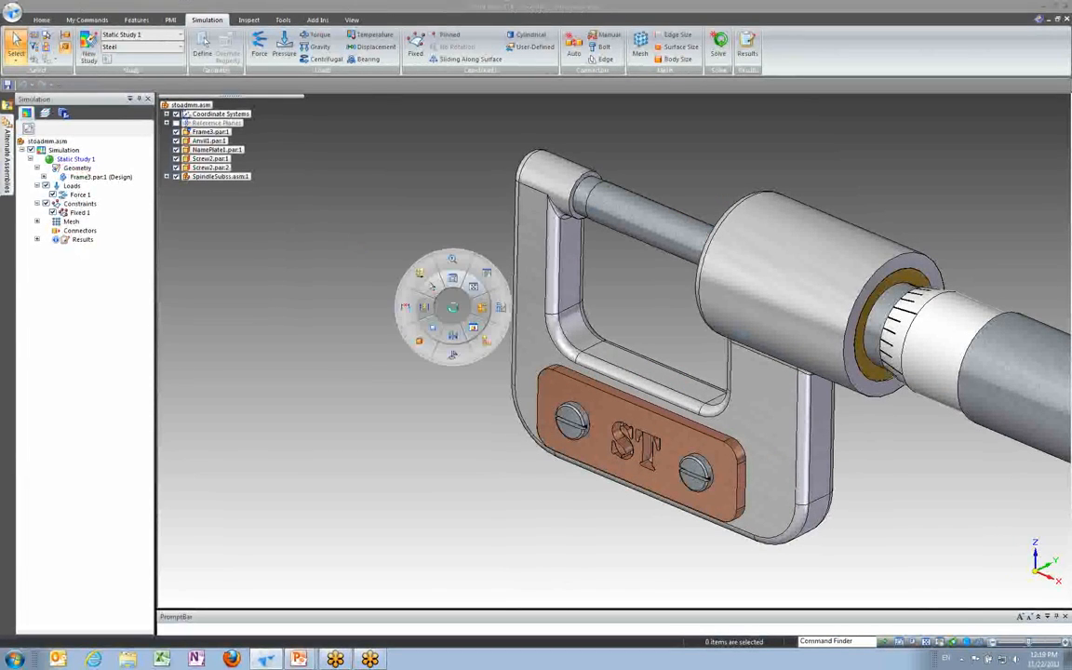
right_click(440, 322)
click(450, 293)
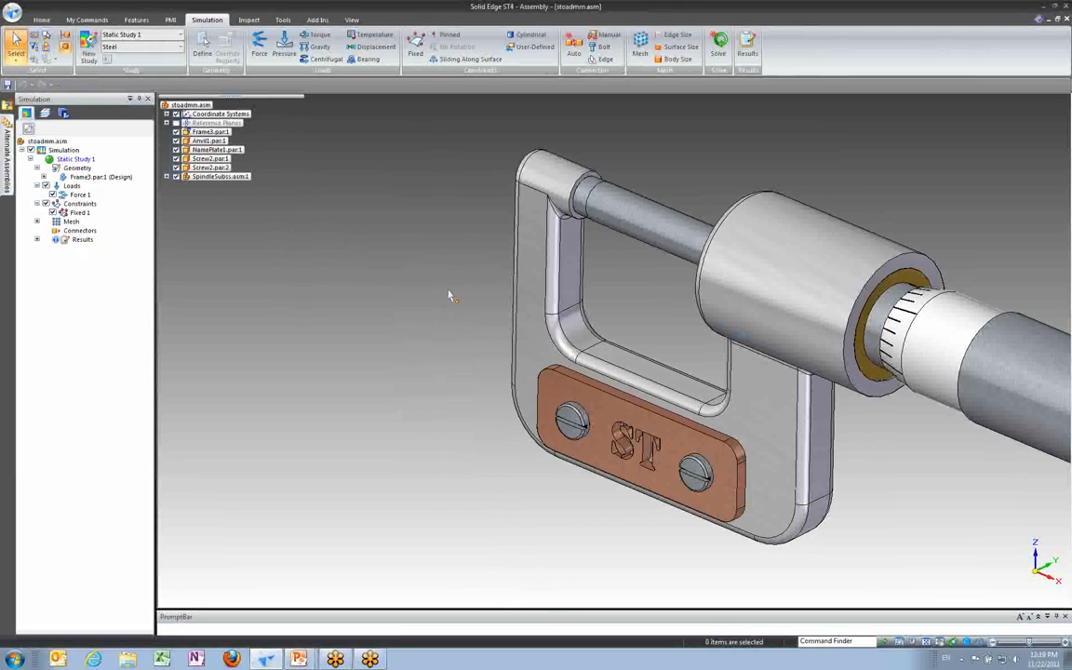
Step: Move the frame's bottom face downward with synchronous editing, setting its height dimension to 52 mm
click(42, 19)
click(59, 60)
click(67, 74)
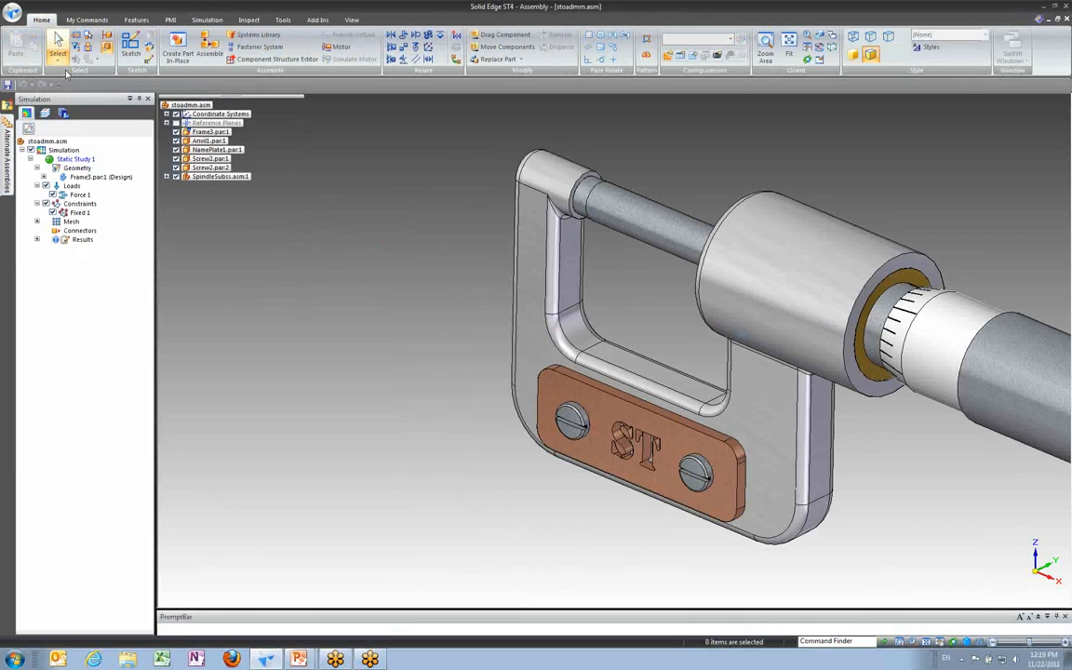
middle_drag(423, 386, 504, 440)
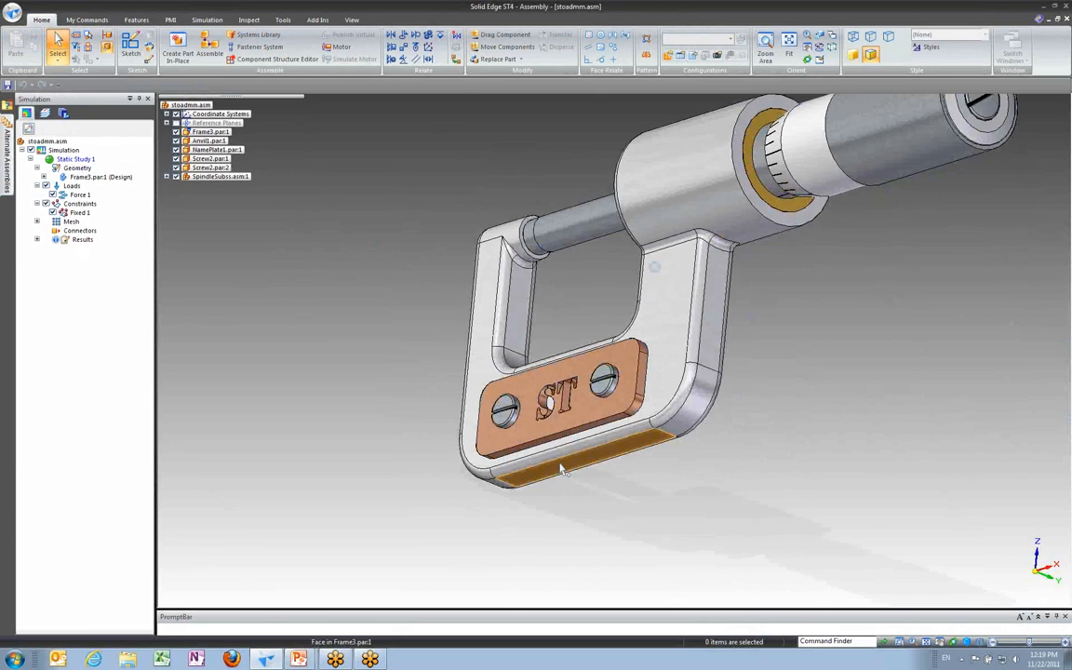
click(561, 470)
middle_drag(581, 526, 538, 402)
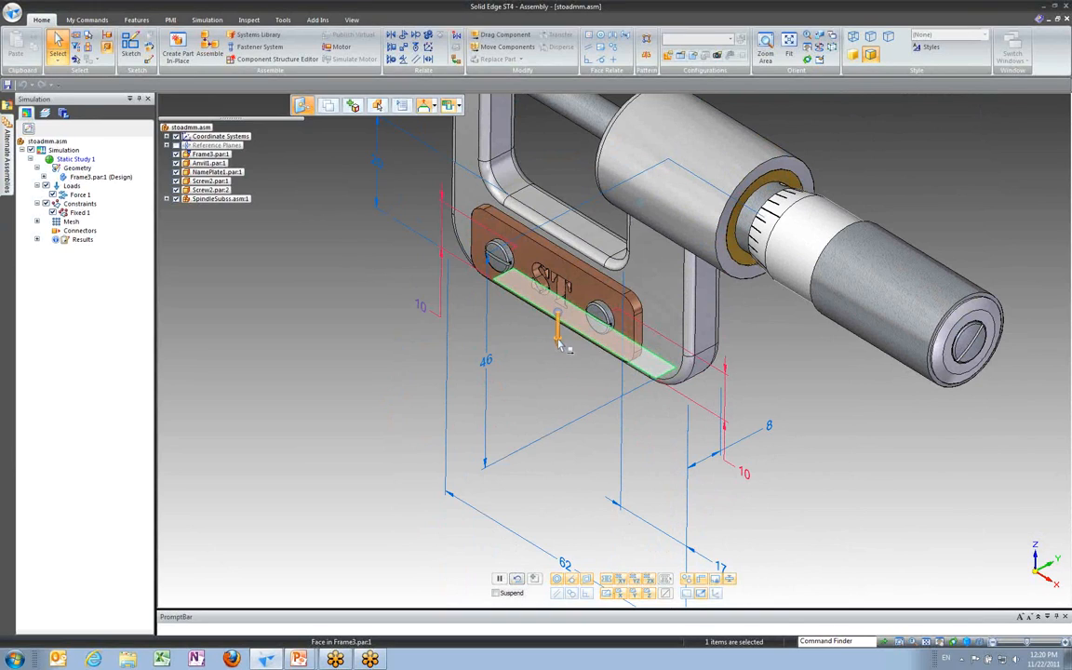
click(557, 339)
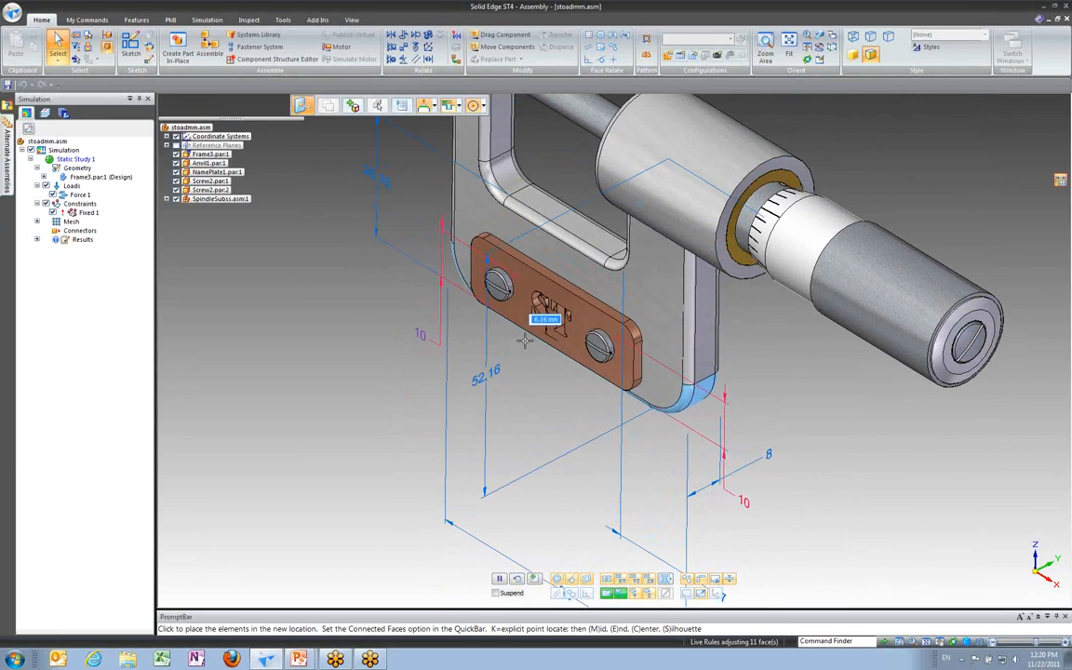
click(529, 356)
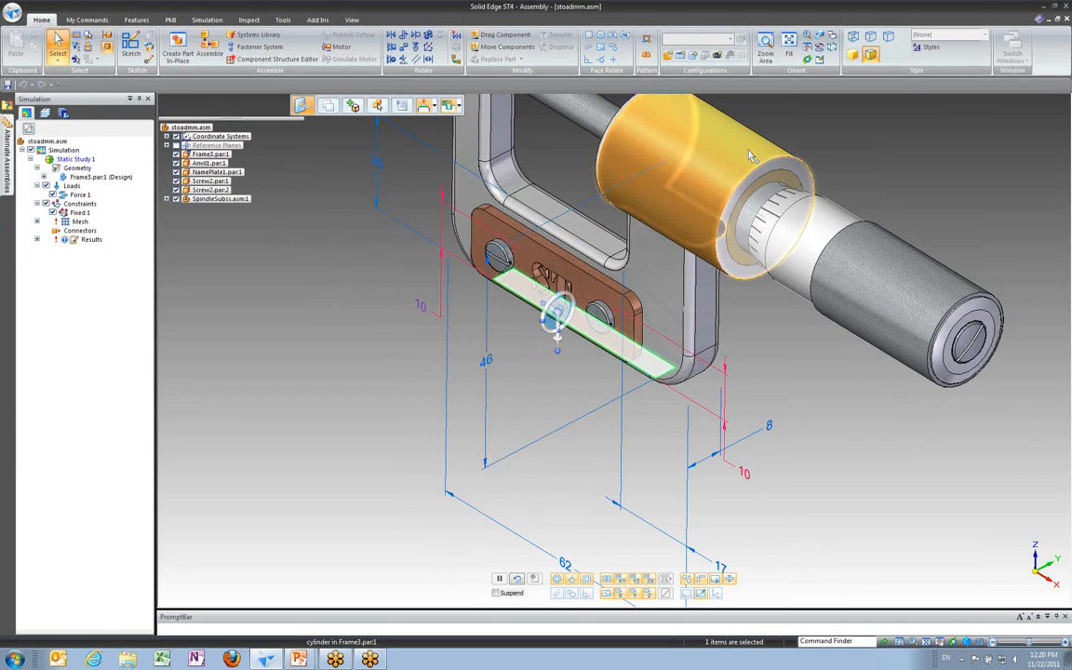
click(526, 389)
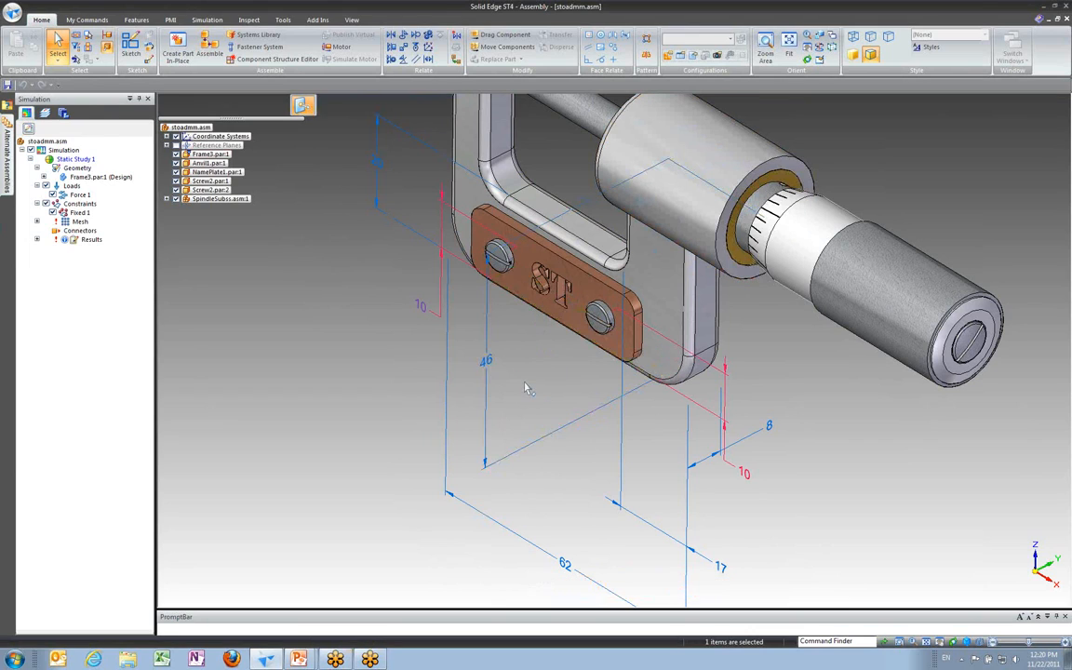
text(52)
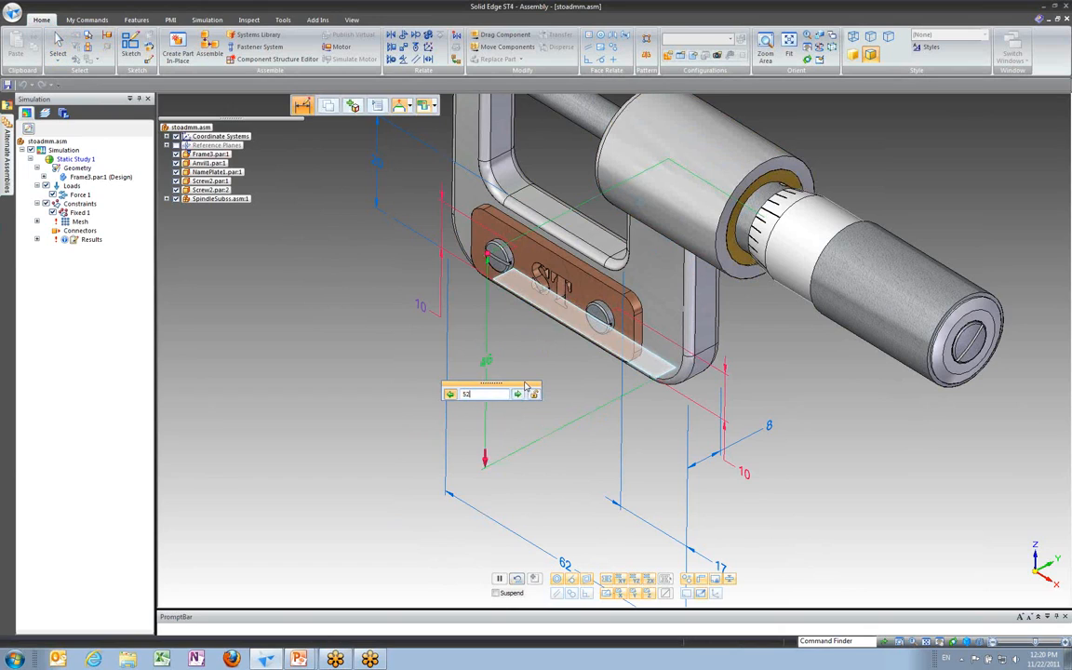
key(Return)
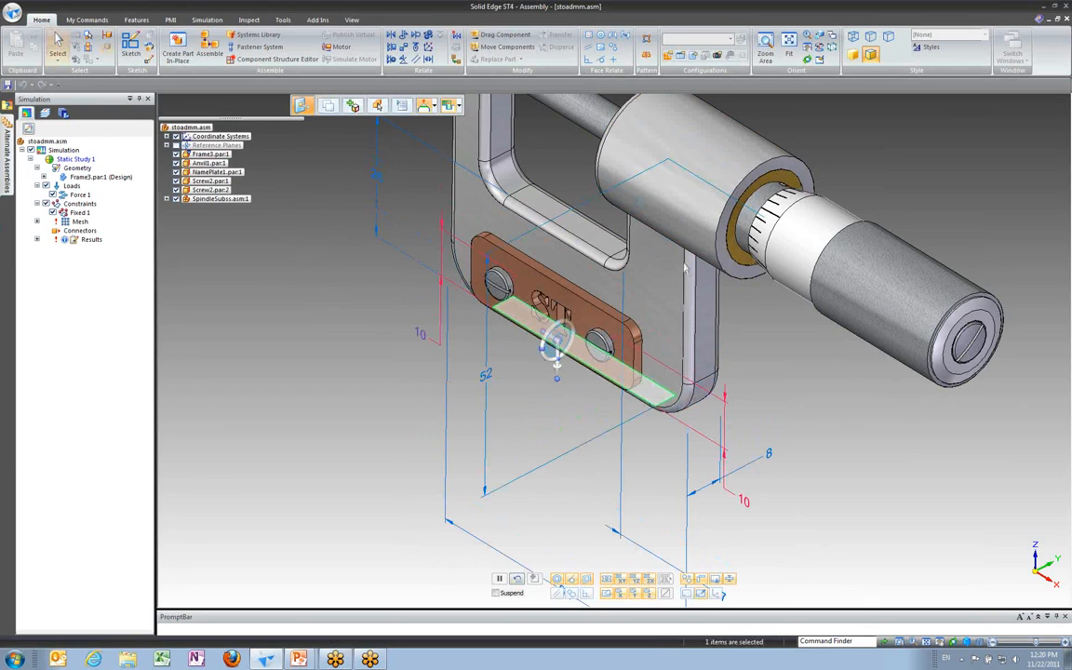
Step: Apply a 1.50 mm surface mesh size to the frame's inner corner fillet below the spindle
scroll(789, 349, down, 5)
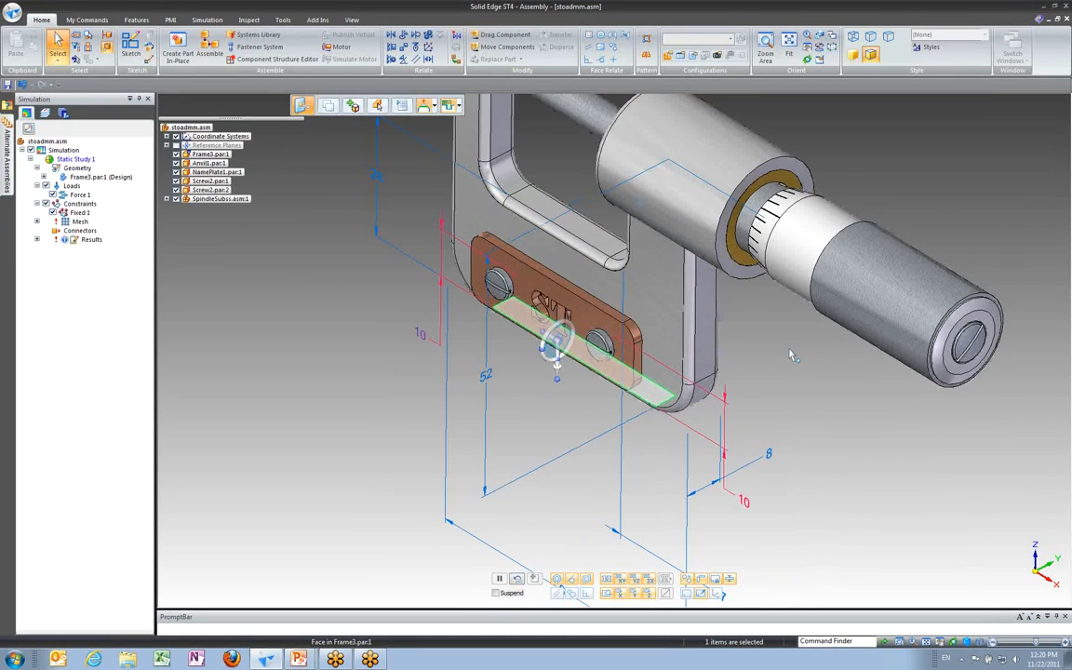
click(206, 20)
click(321, 216)
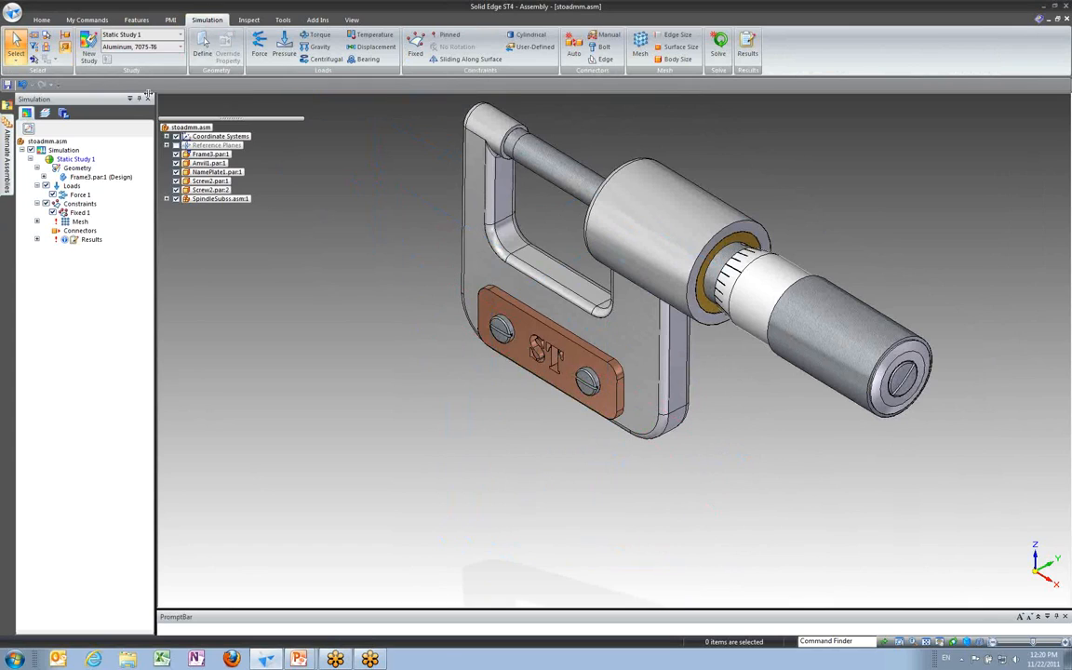
click(672, 47)
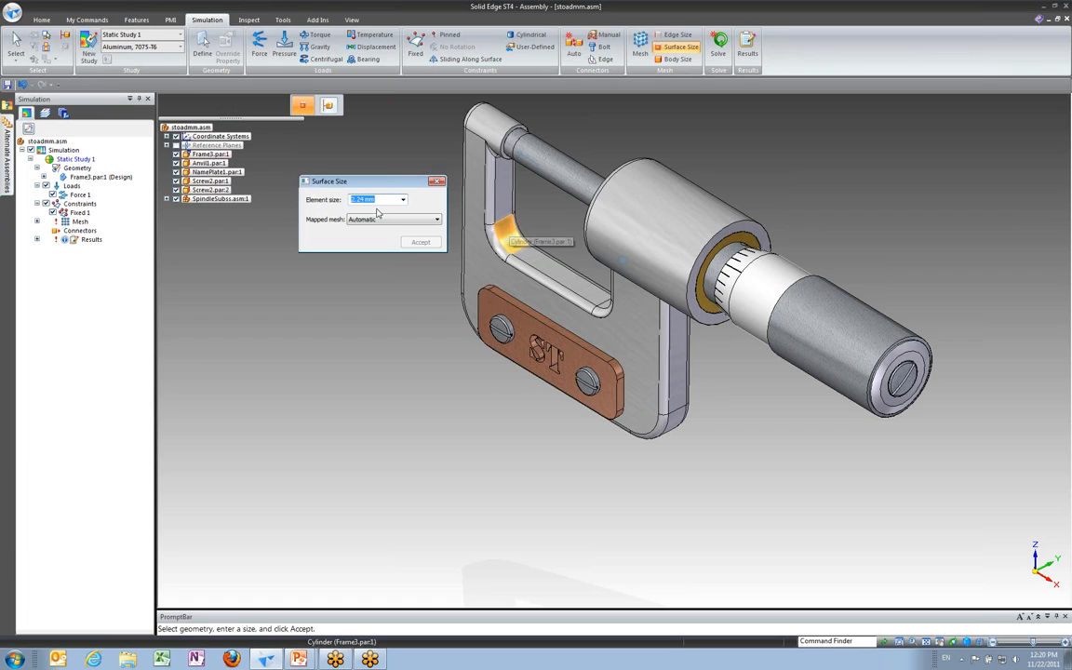
text(1.5)
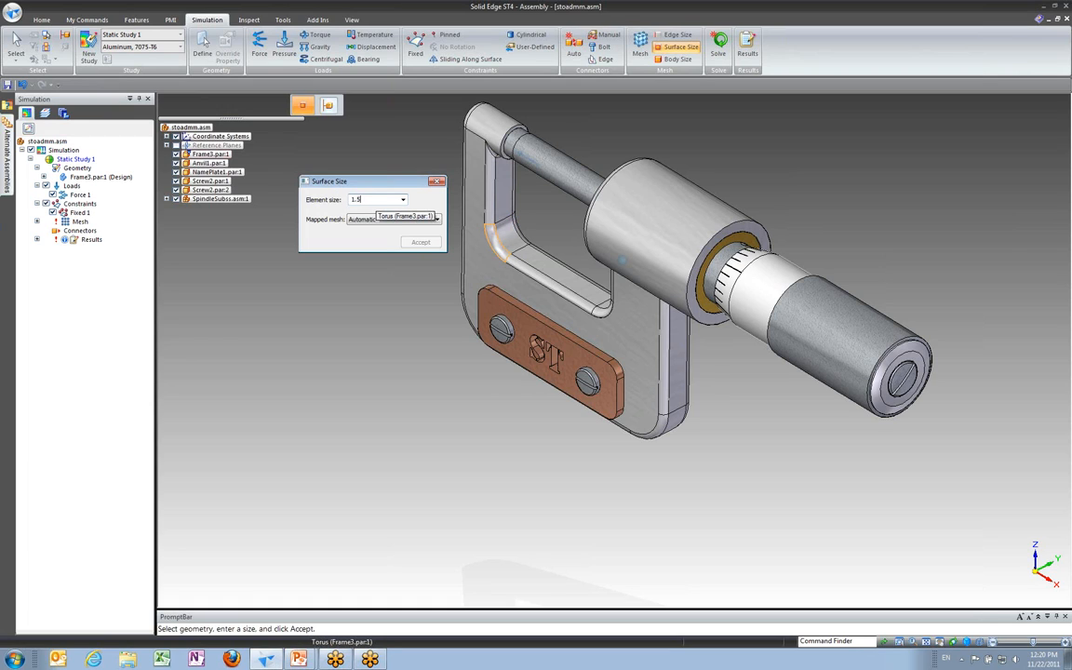
key(Tab)
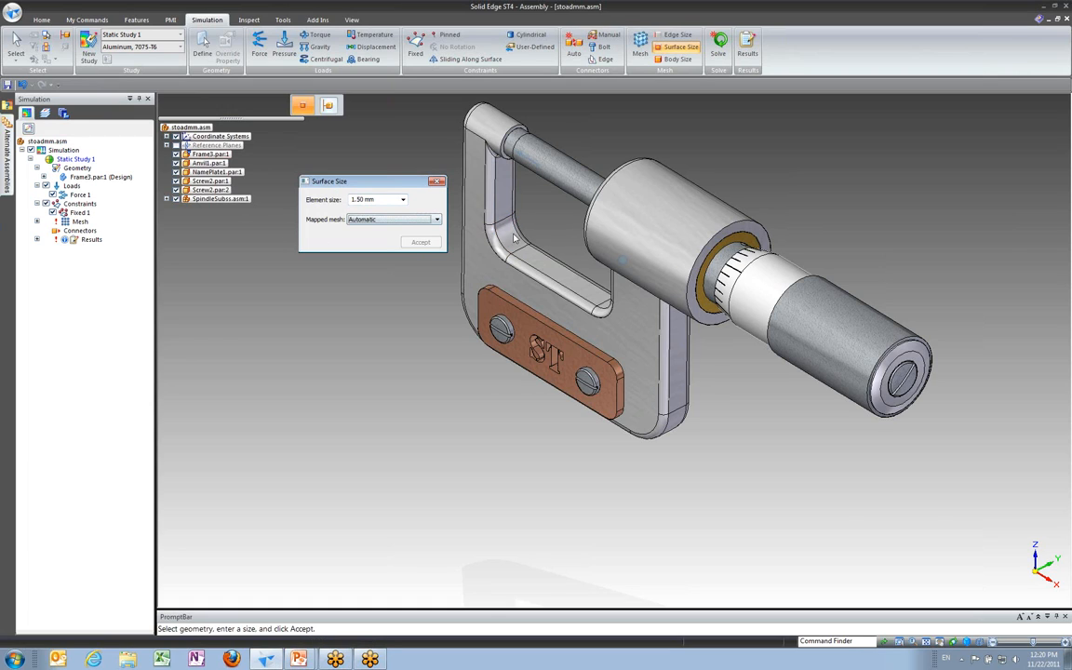
click(512, 235)
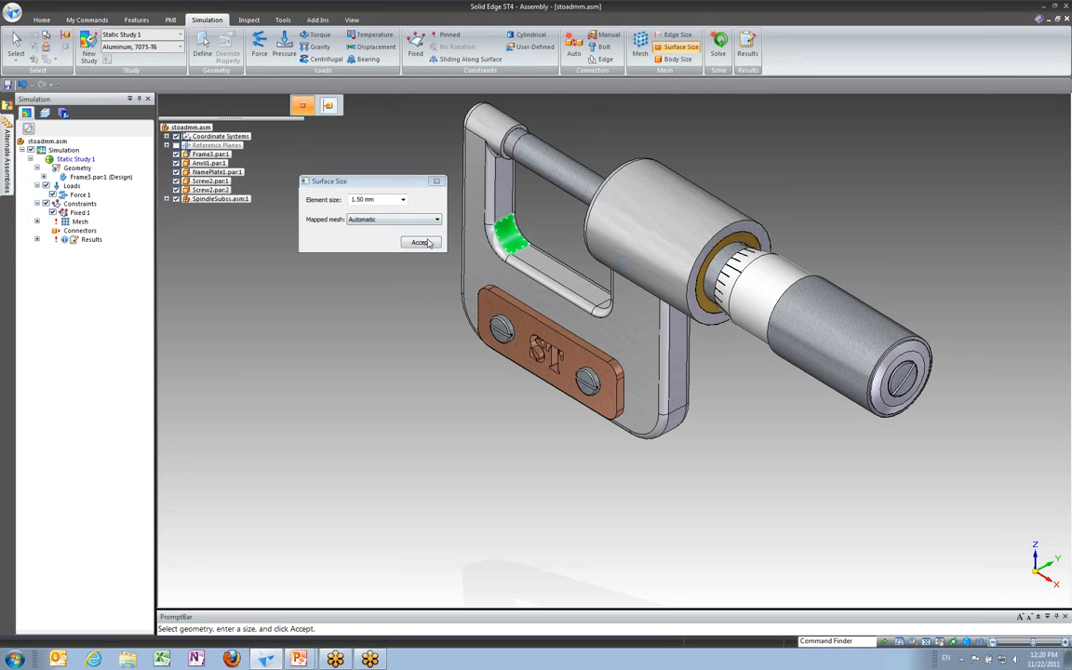
click(423, 242)
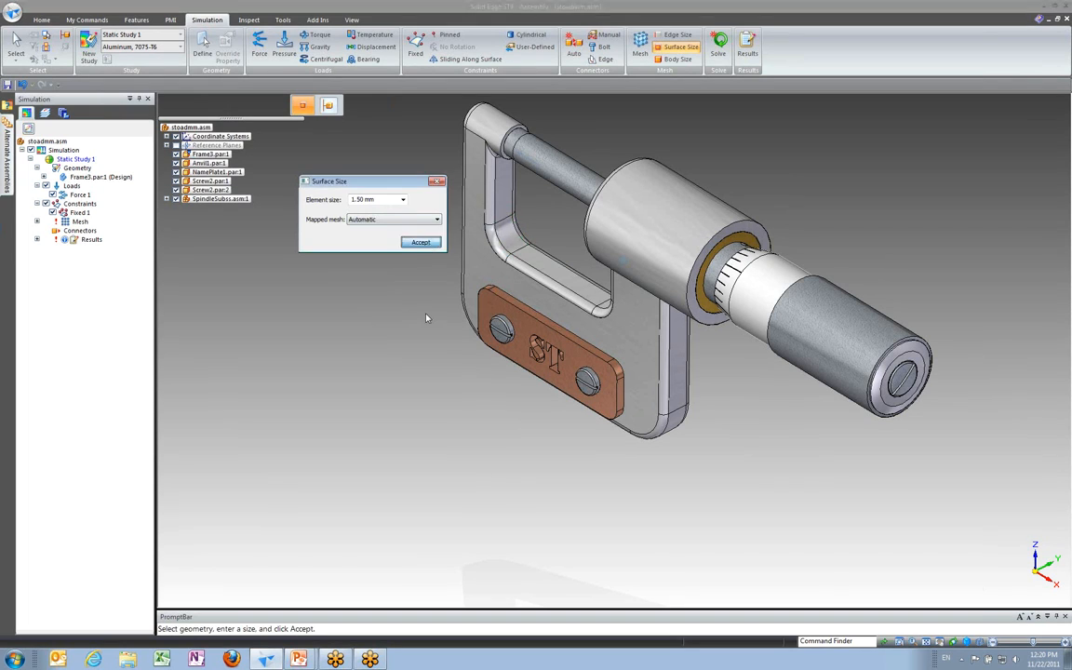
click(437, 182)
Step: Remesh the frame, mesh and solve the study, then close the stress results environment
click(37, 222)
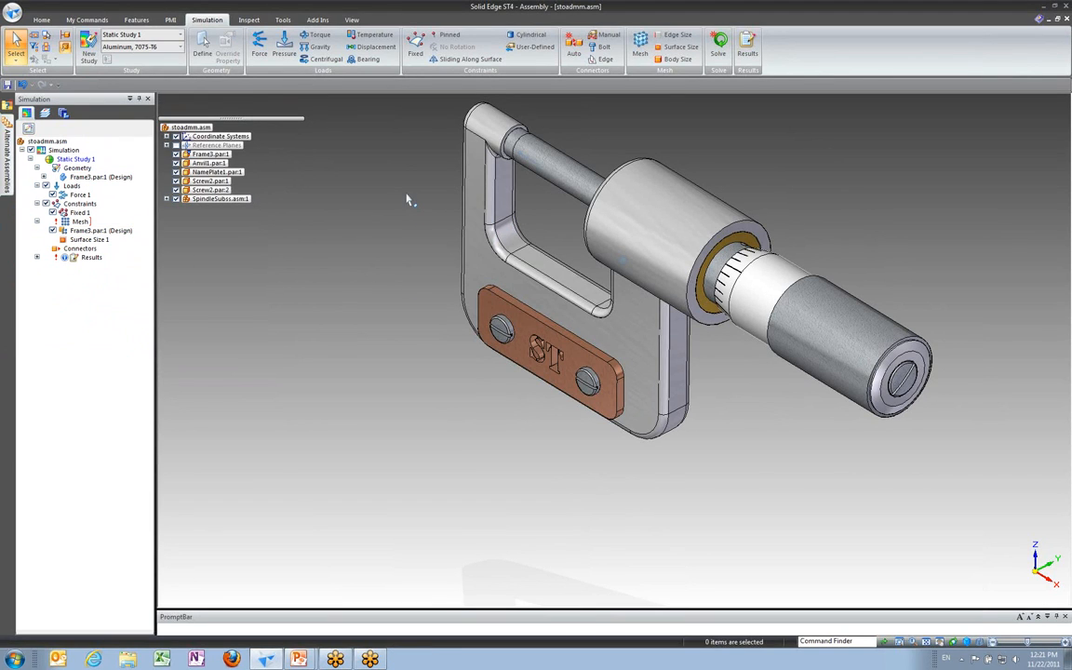
click(640, 45)
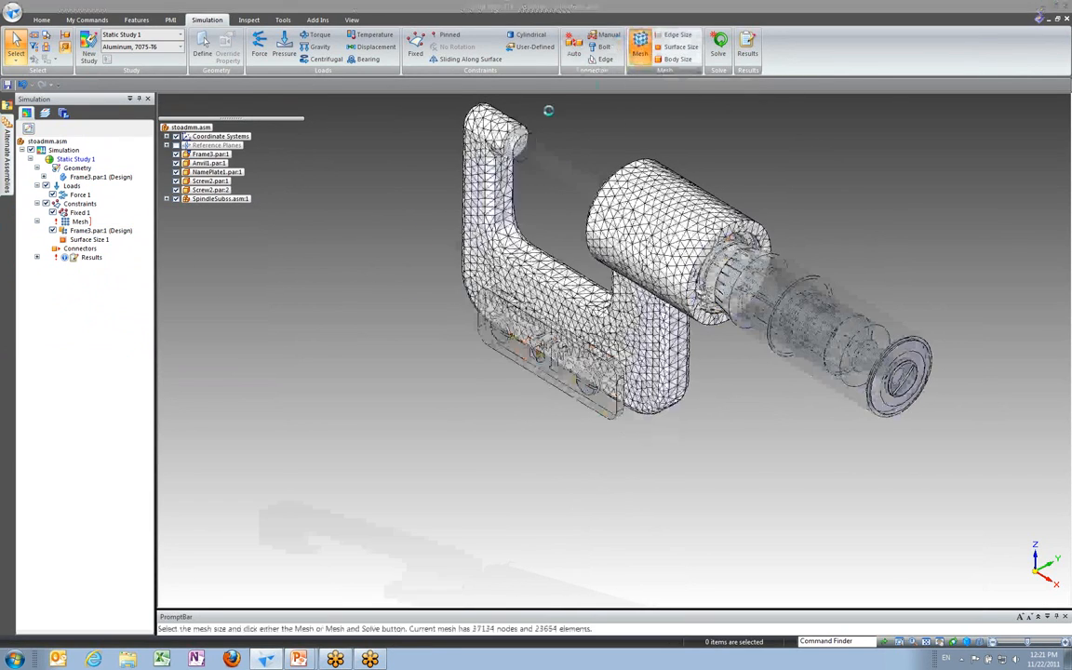
click(294, 244)
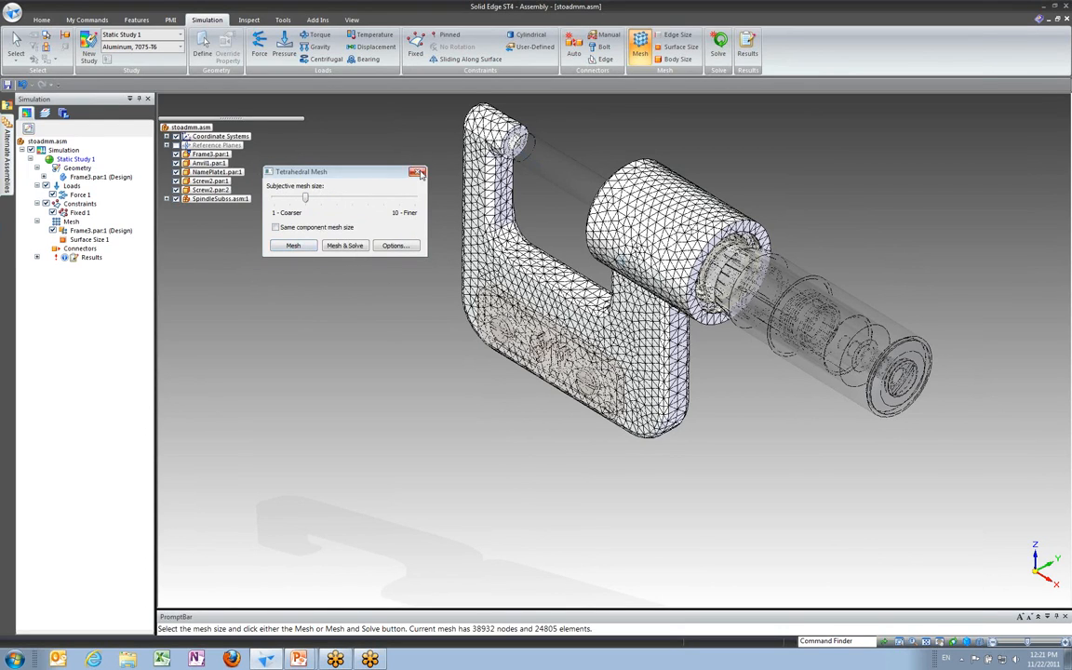
click(349, 245)
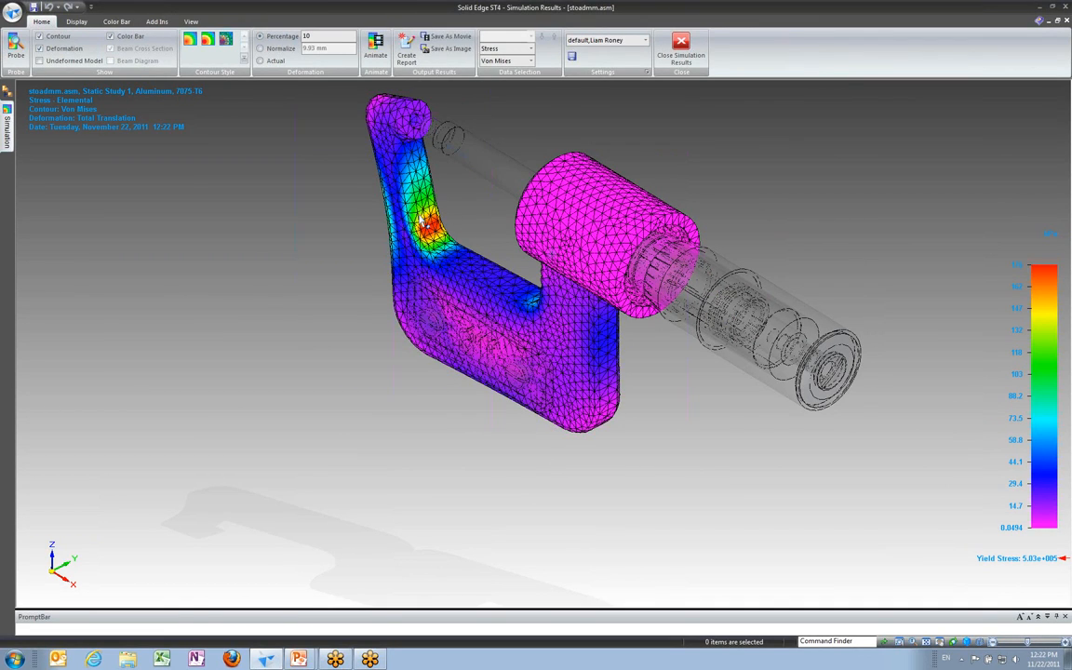
click(672, 67)
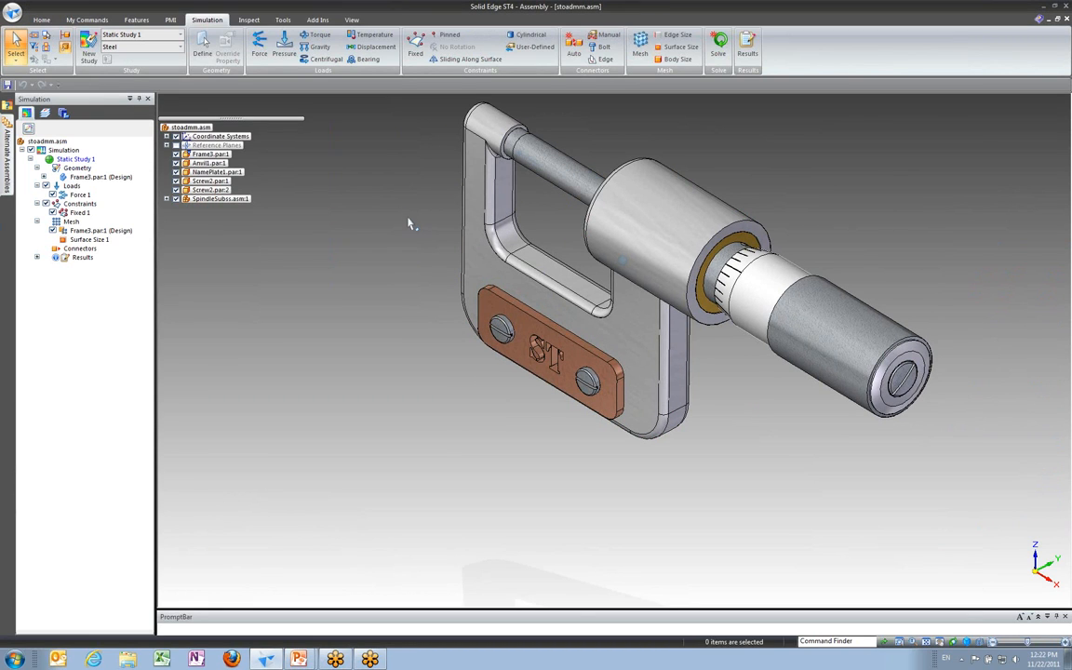
Step: Pull the frame's outer back face outward slightly to thicken the arm, then return to an isometric view
mouse_move(411, 226)
middle_down()
mouse_move(416, 297)
mouse_move(392, 361)
mouse_move(411, 233)
middle_up()
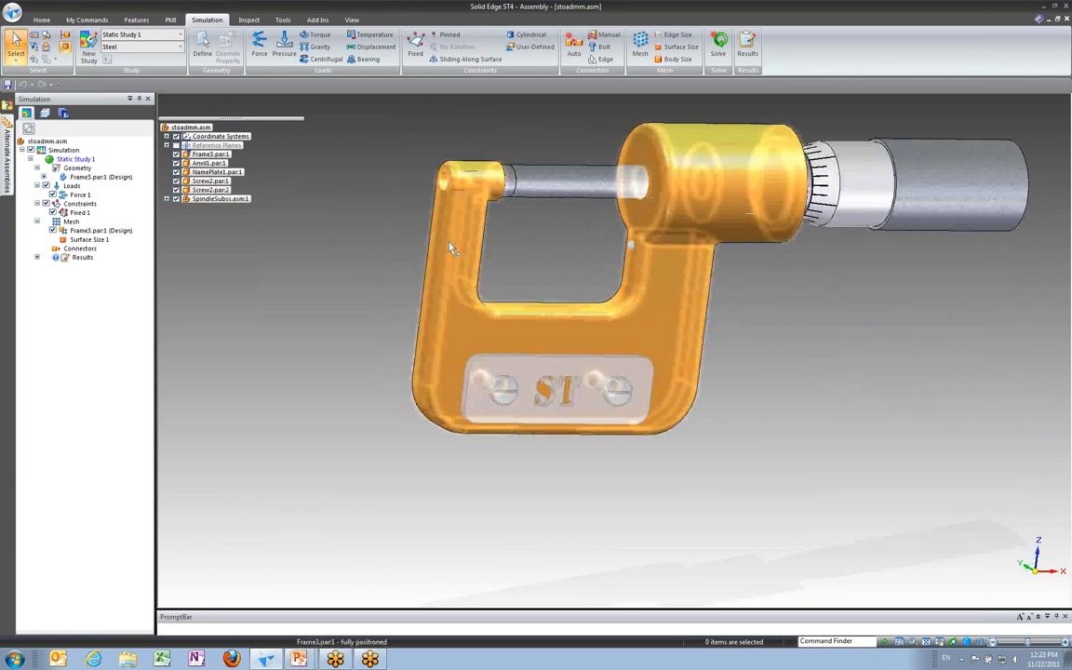
click(410, 281)
middle_drag(402, 290, 382, 265)
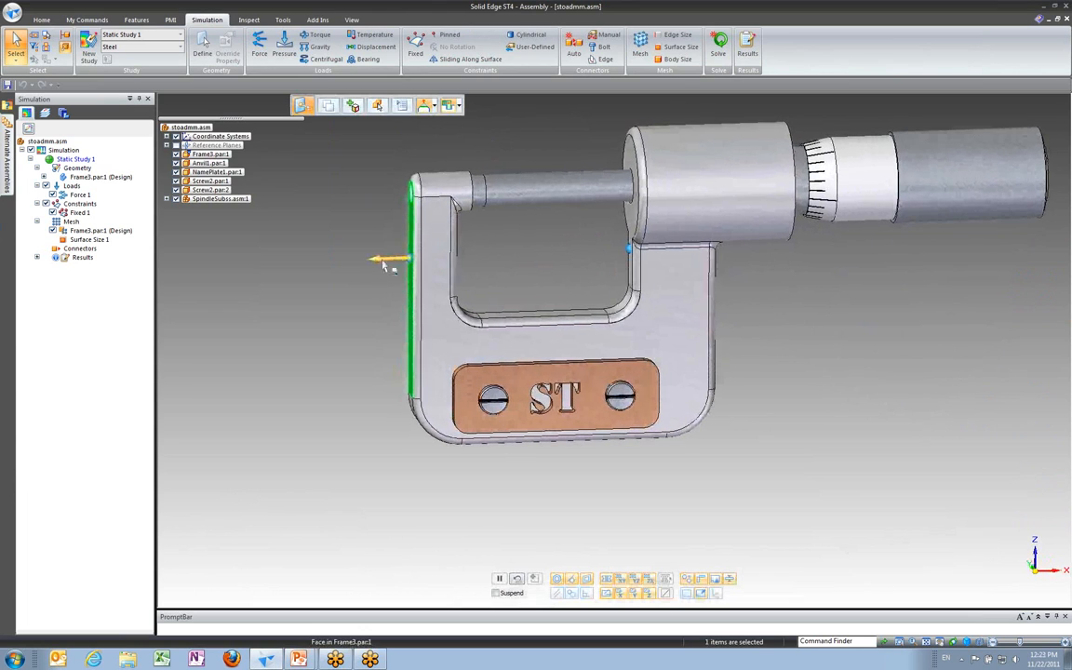
click(384, 263)
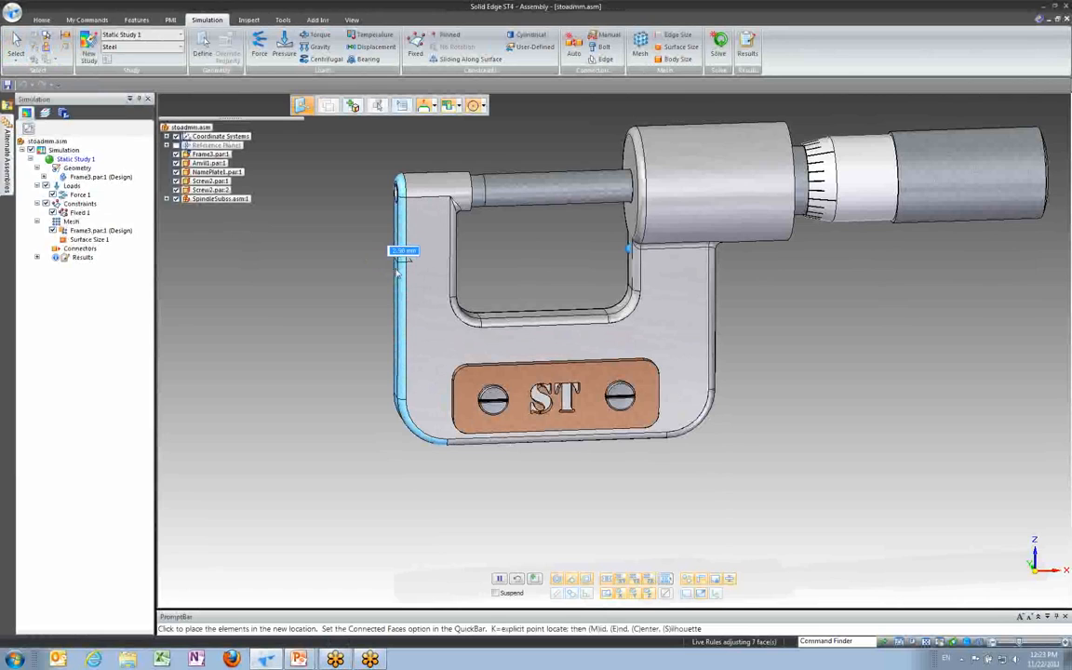
click(397, 271)
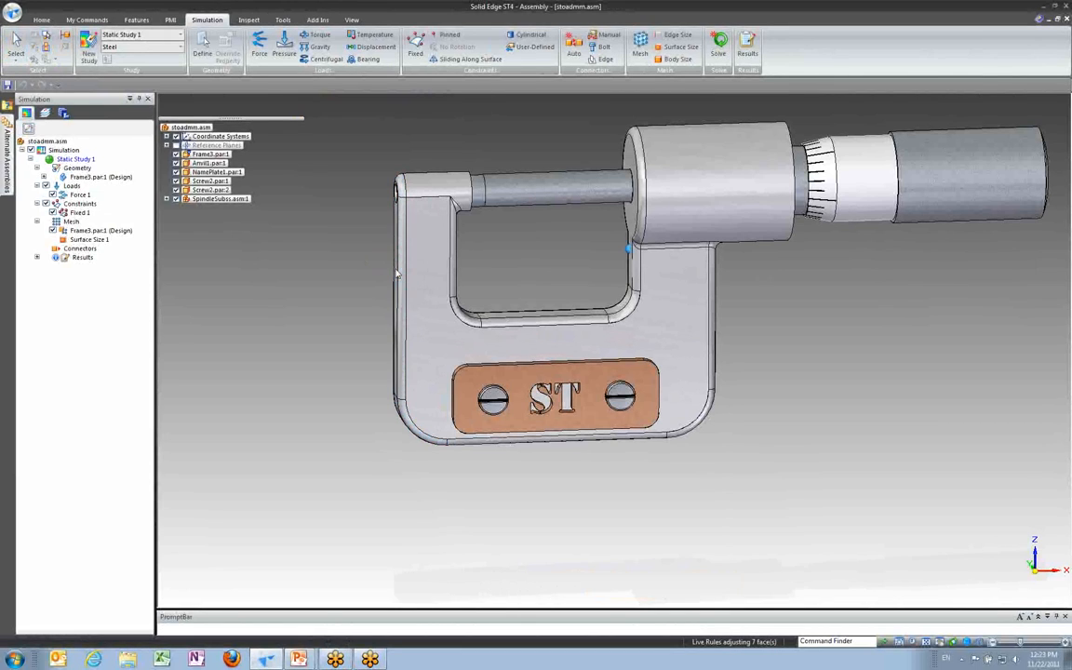
key(Escape)
key(Escape)
key(ctrl+i)
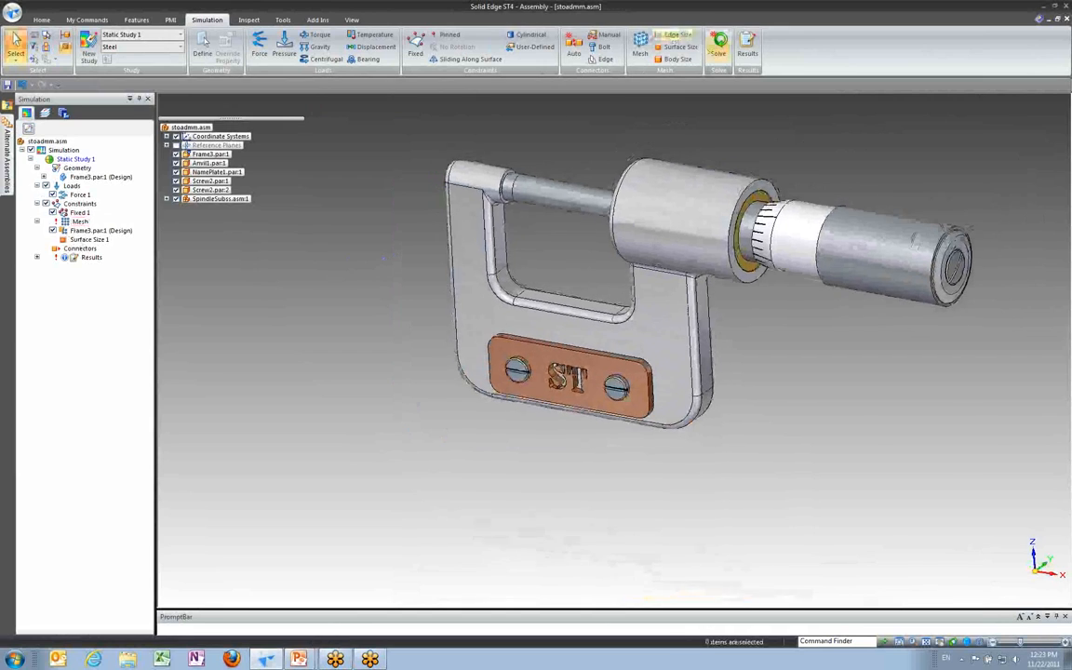
Step: Mesh and solve the static study again to view the updated von Mises stress results
click(362, 242)
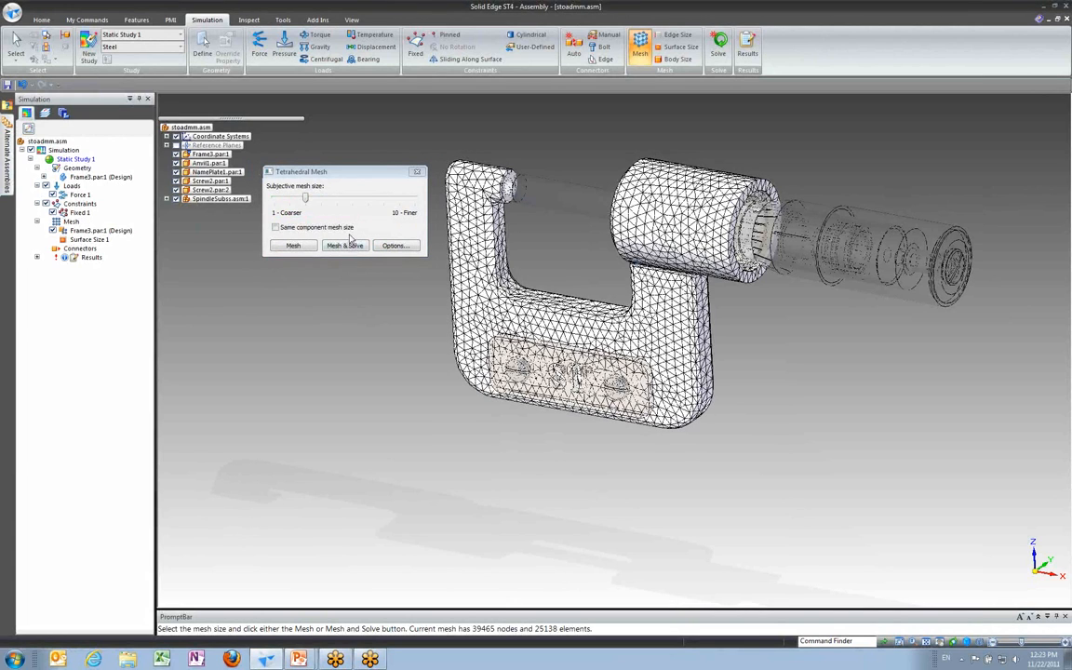
click(344, 246)
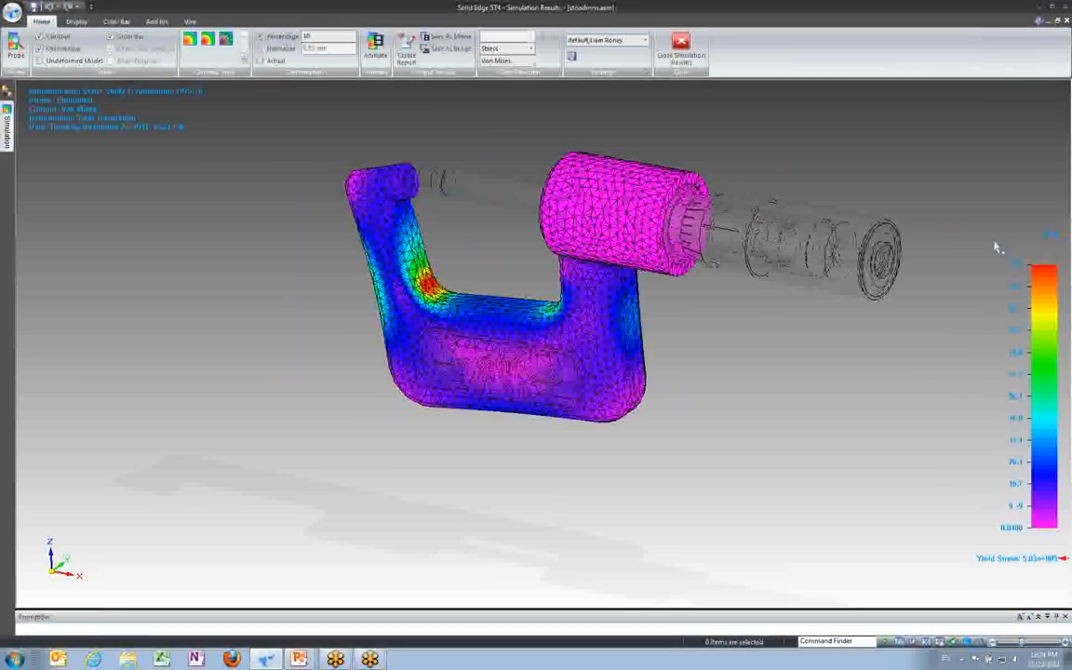
key(super+plus)
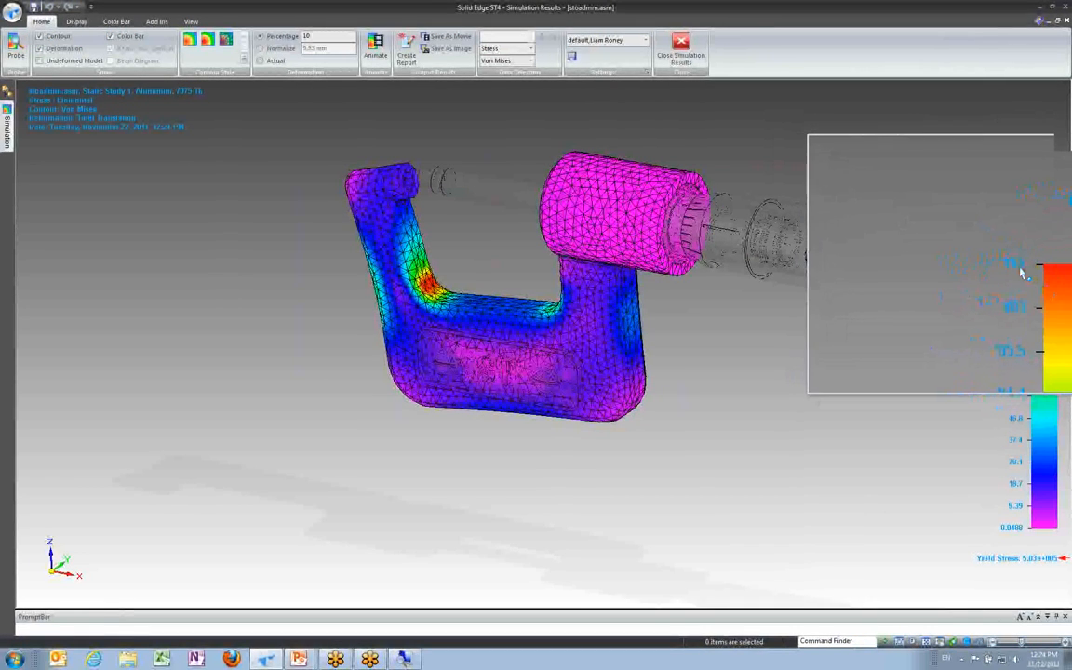
key(super+Escape)
Step: Show the maximum value marker on the stress color bar display
click(111, 21)
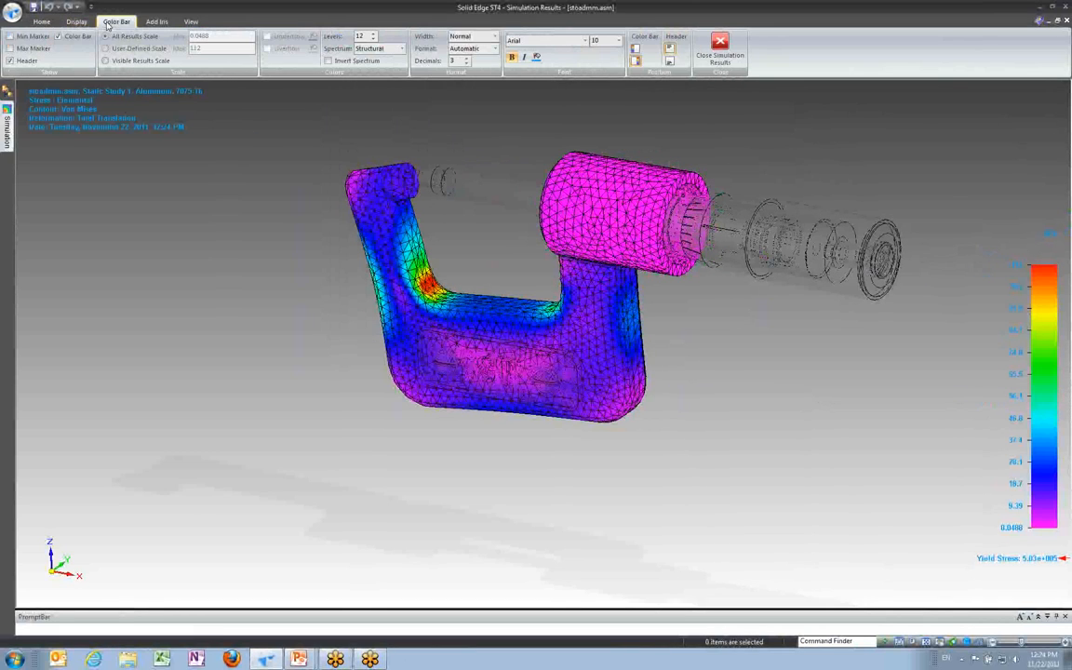
click(10, 48)
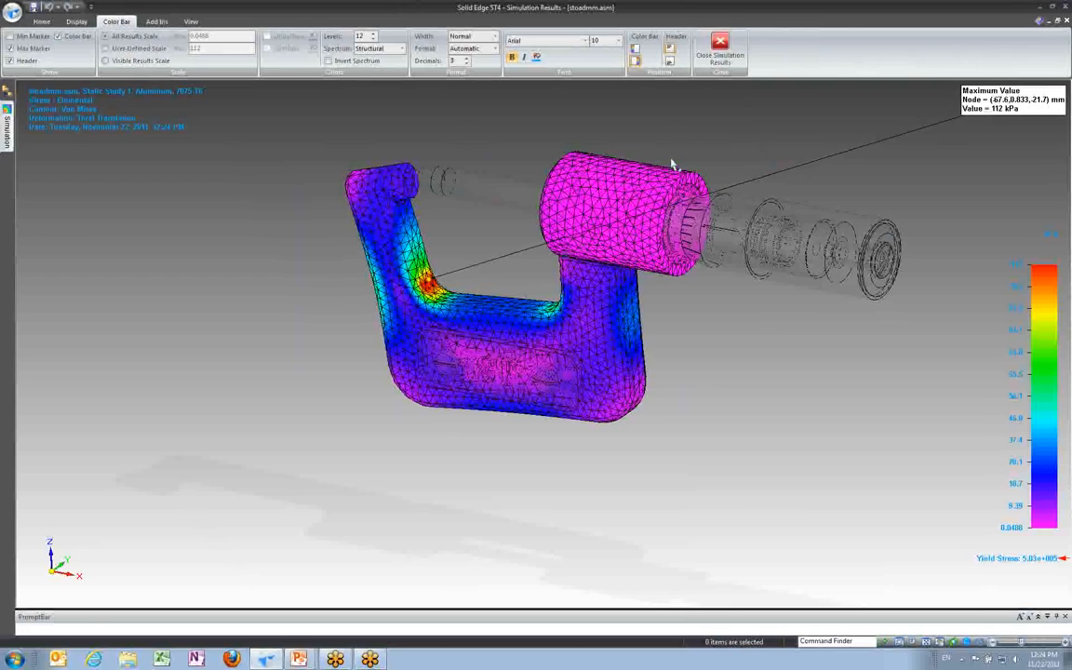
click(40, 21)
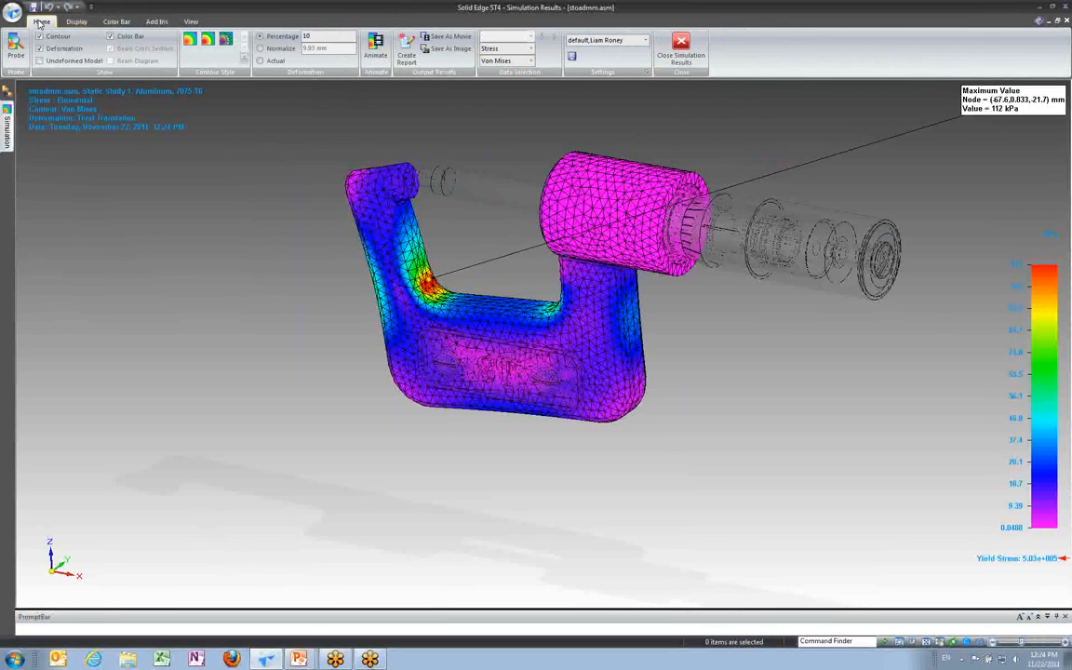
Step: Close the simulation results environment and reopen the study results
click(683, 56)
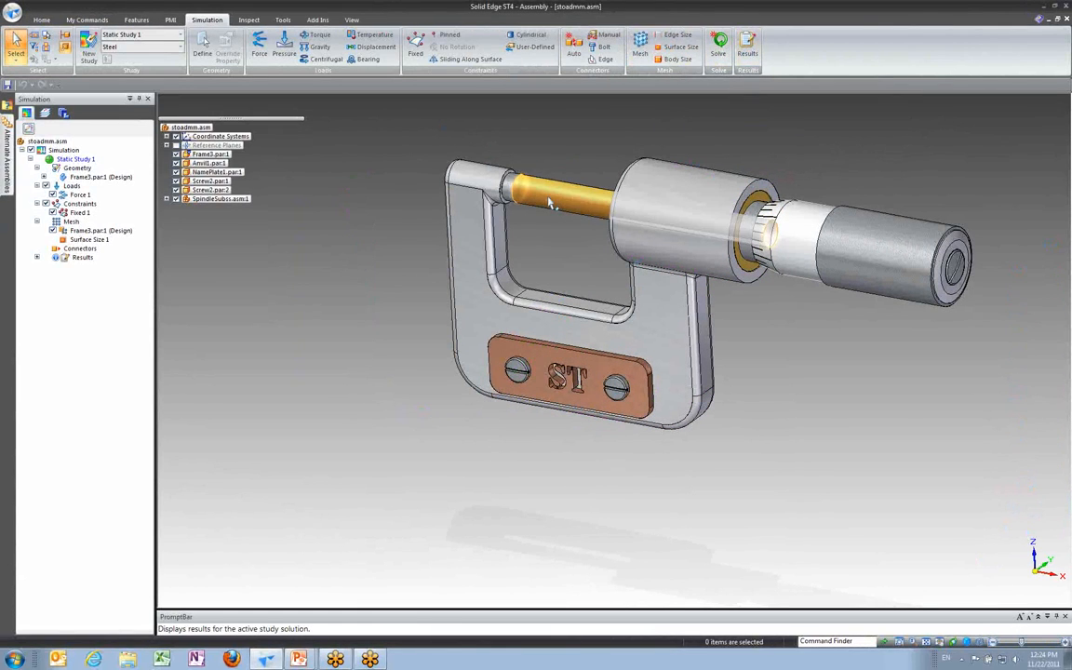
click(746, 44)
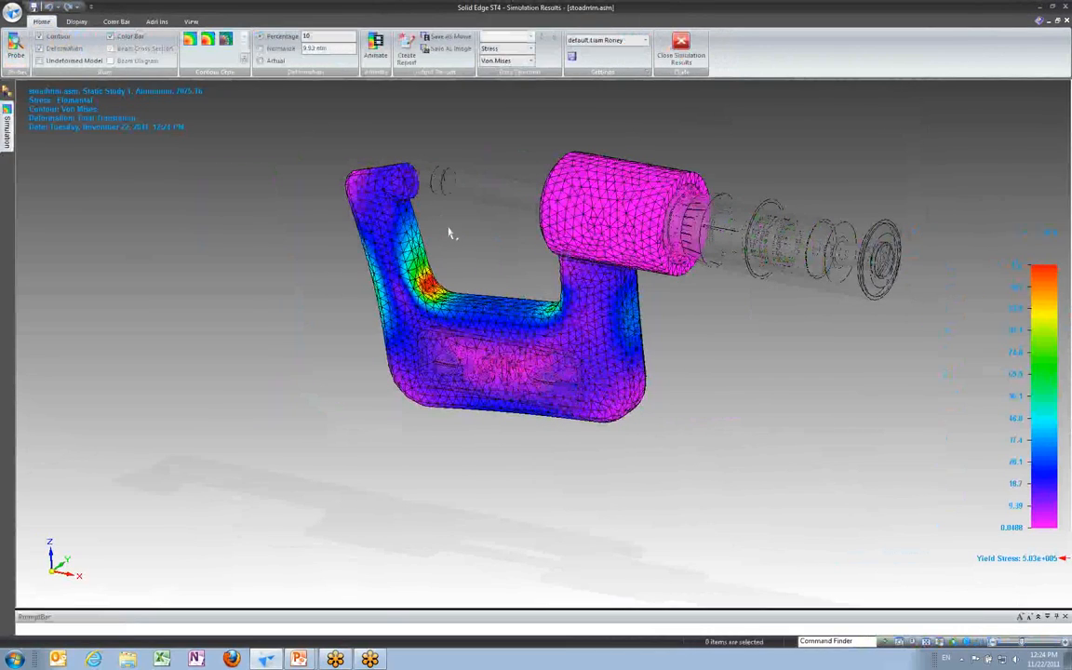
Step: Open Create Report and enter the introduction "This is our new design for the micrometer frame"
scroll(475, 164, up, 2)
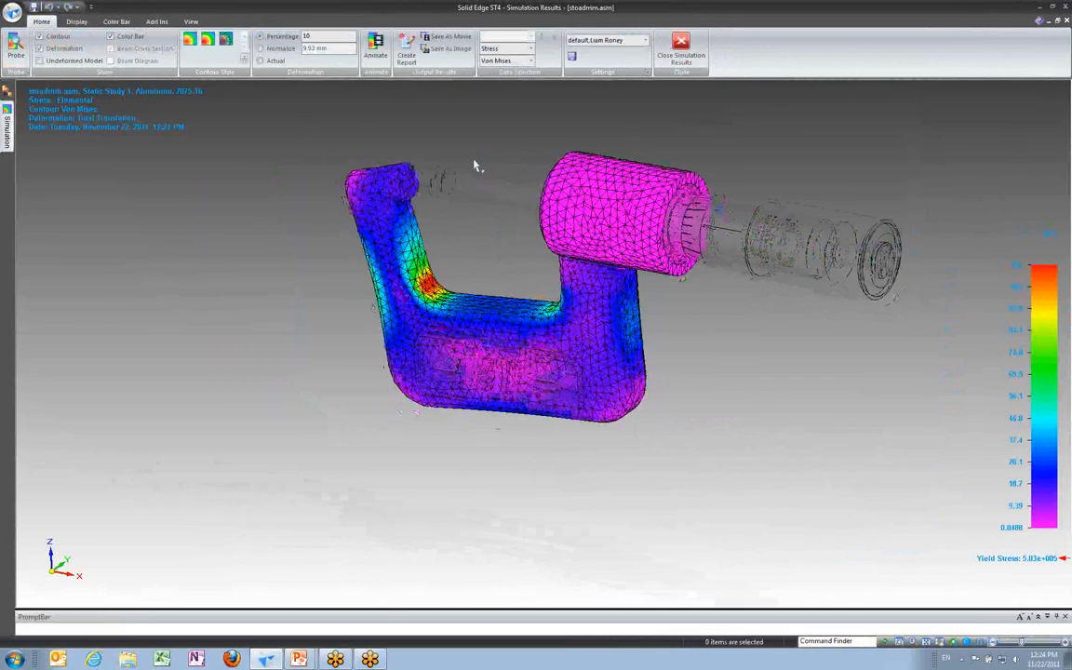
scroll(477, 167, up, 2)
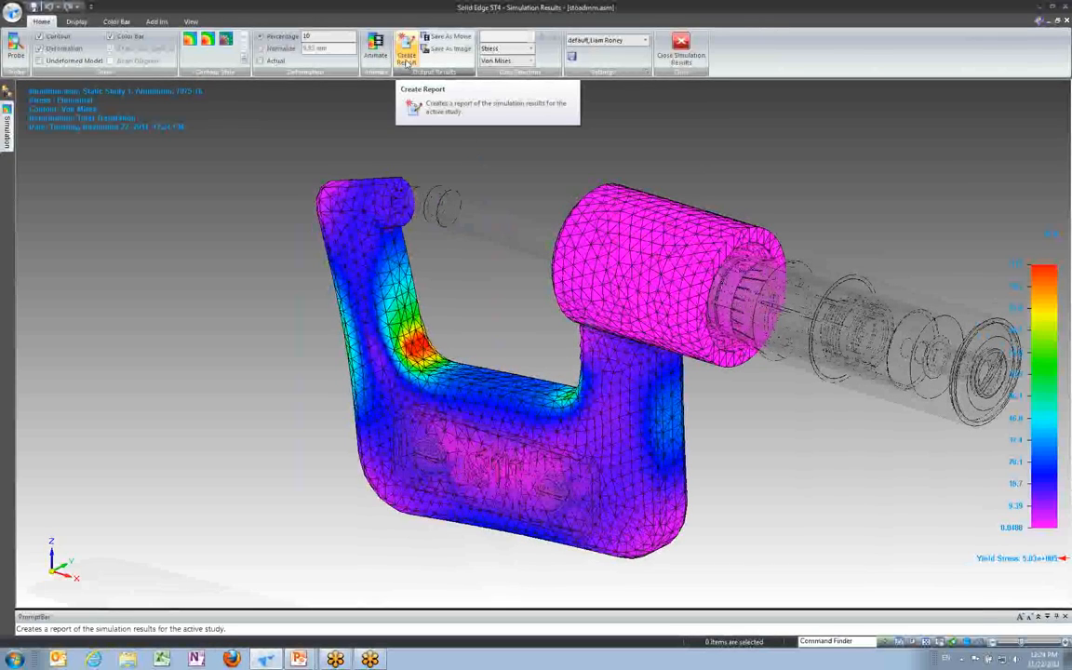
click(407, 59)
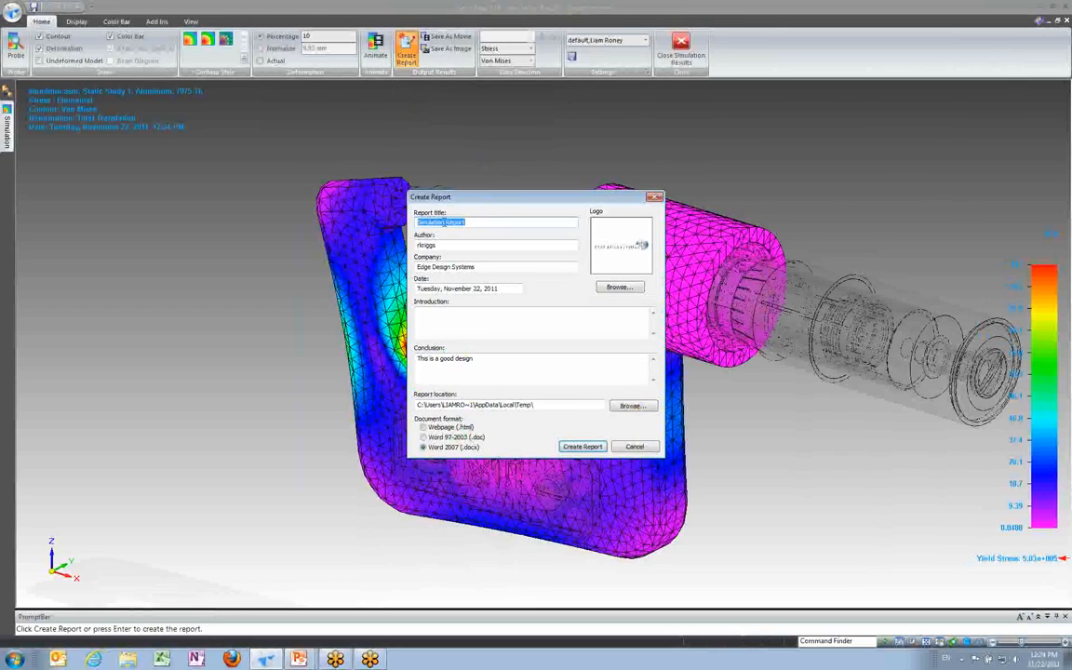
click(543, 330)
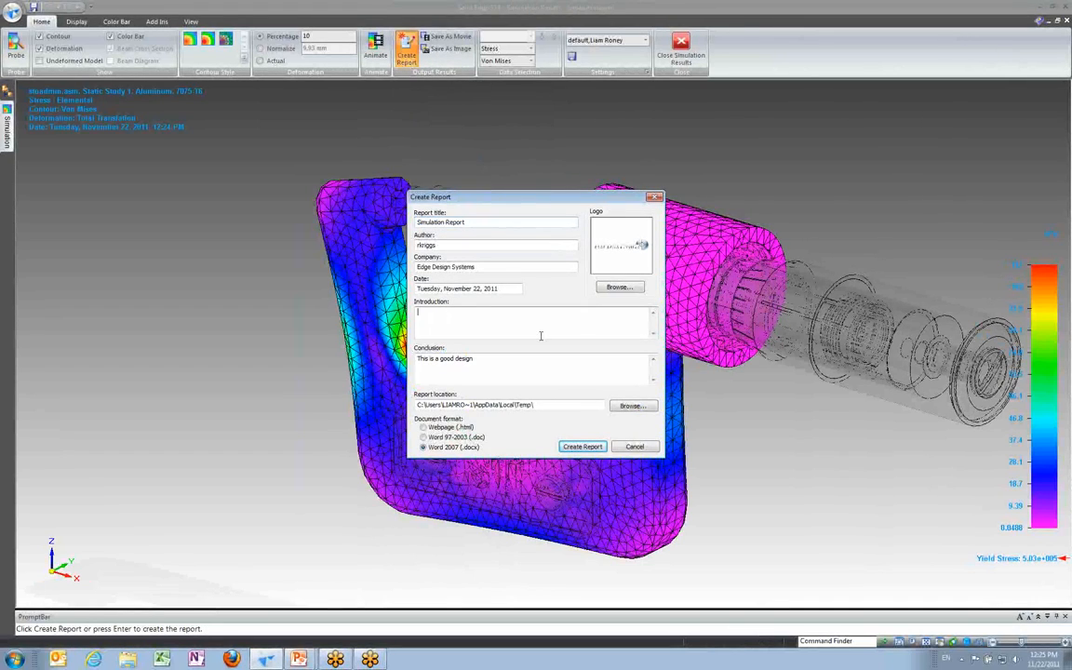
text(This is our new design for the micrometer frame)
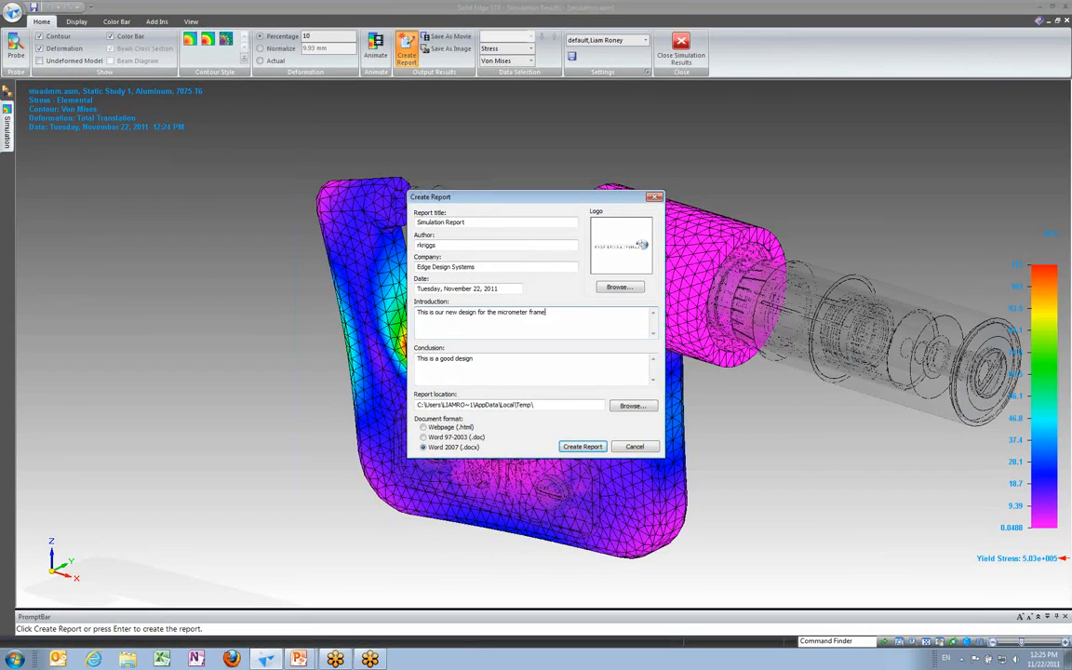
Step: Replace the conclusion with "Increasing arm thickness created satisfactory results" and create the report as a Word 2007 document
key(Tab)
text(in)
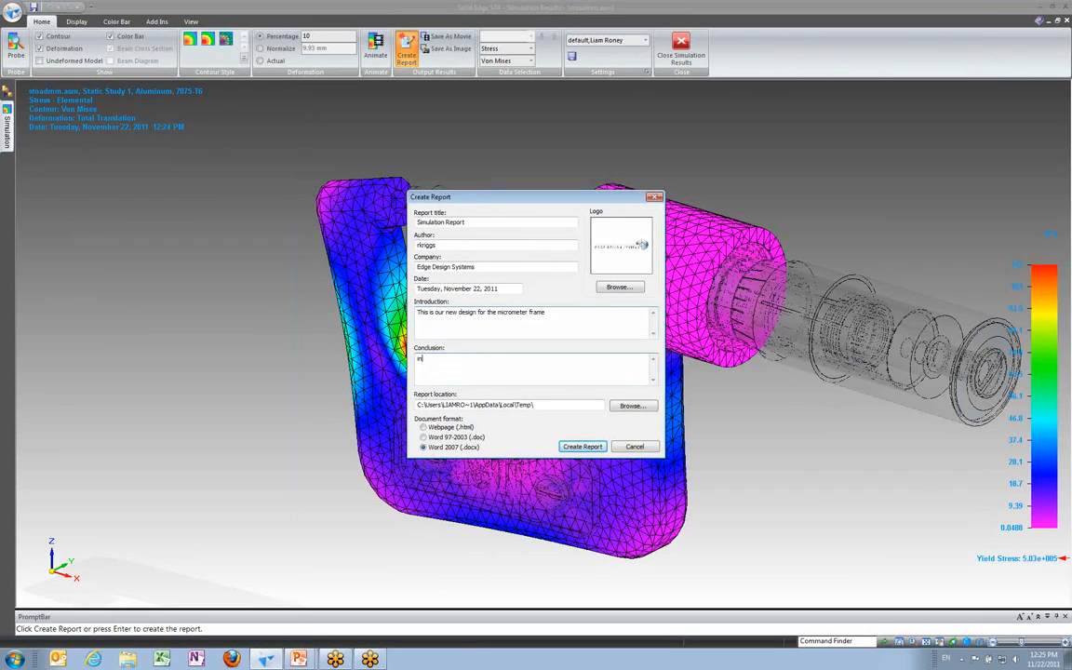
key(ctrl+a)
text(In)
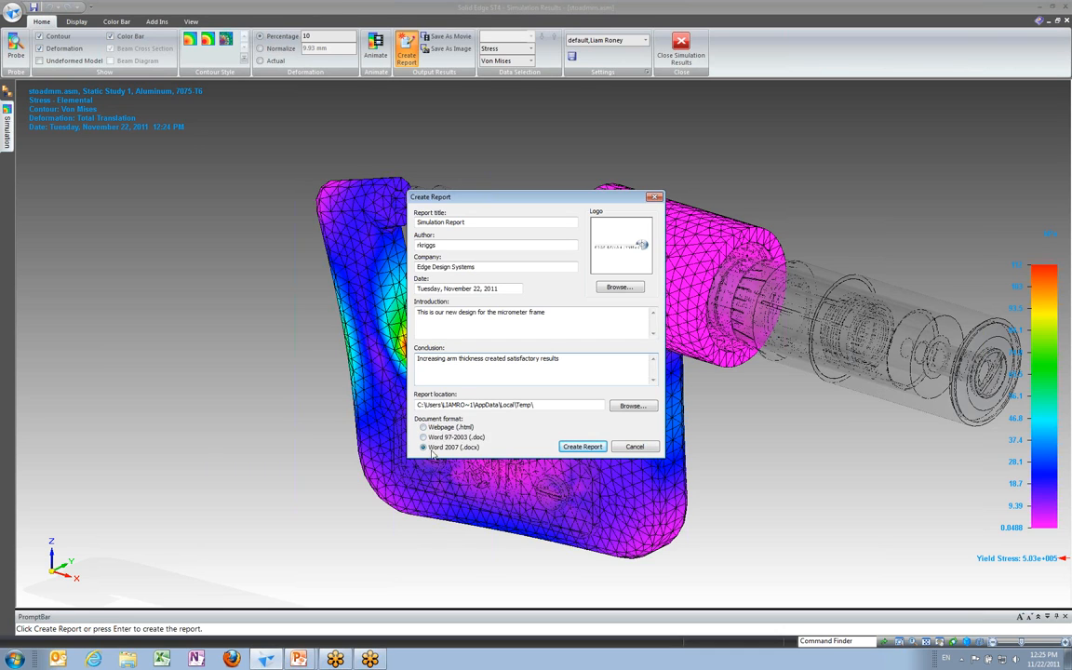
click(582, 446)
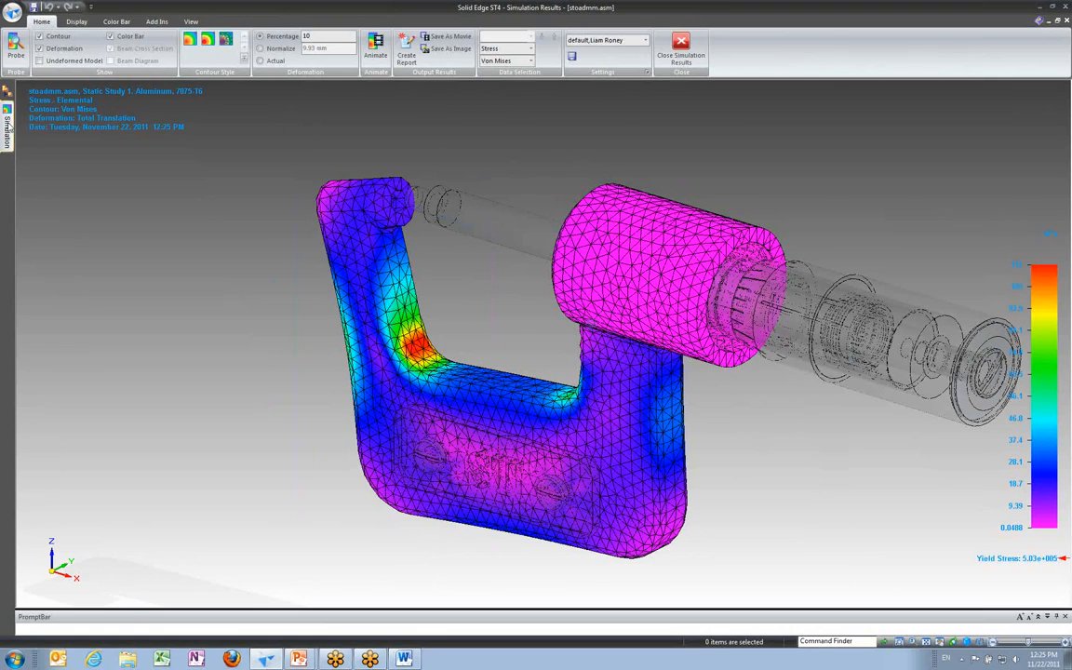
Step: Scroll through the generated Word simulation report to review its sections, tables and result images
mouse_move(7, 112)
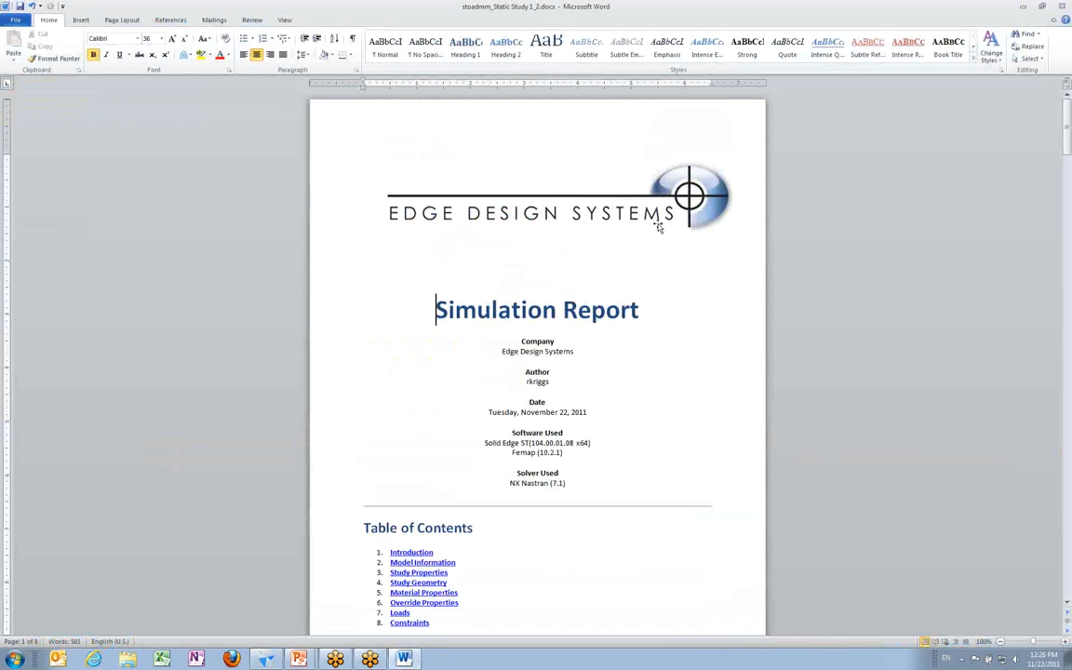
scroll(658, 224, down, 6)
scroll(649, 238, down, 8)
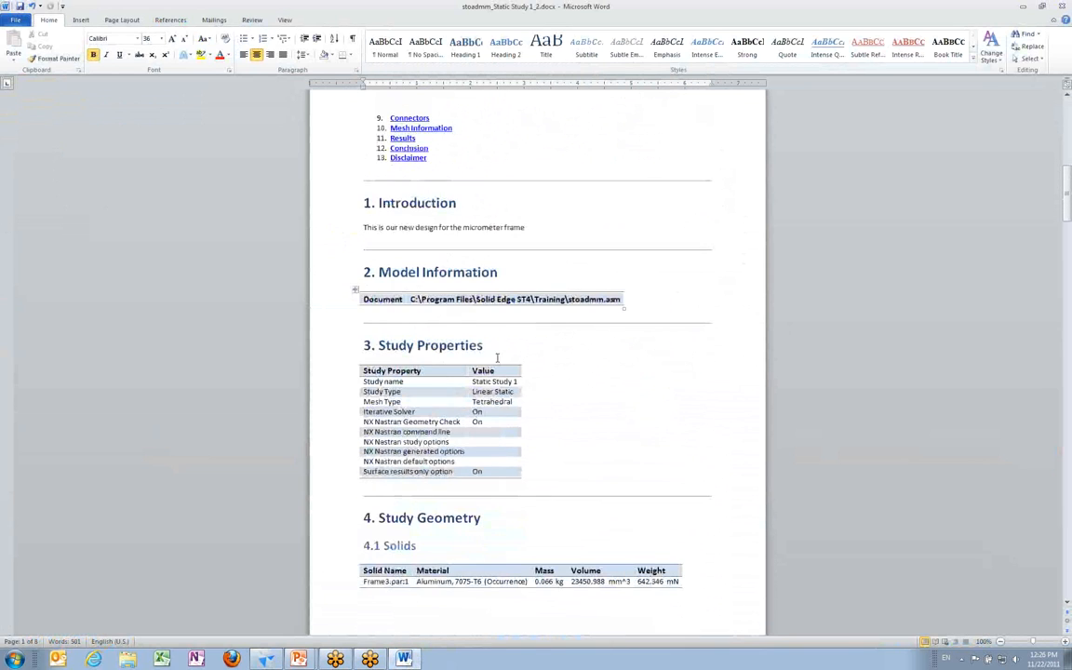
scroll(643, 409, down, 3)
scroll(663, 420, down, 2)
scroll(663, 419, down, 12)
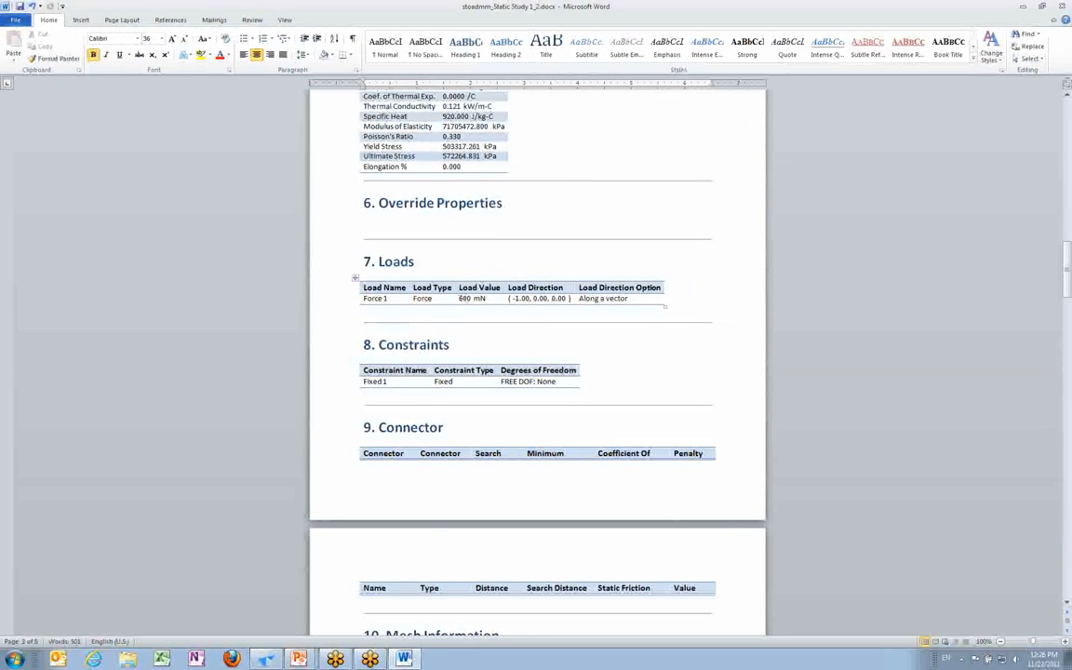
scroll(492, 313, down, 14)
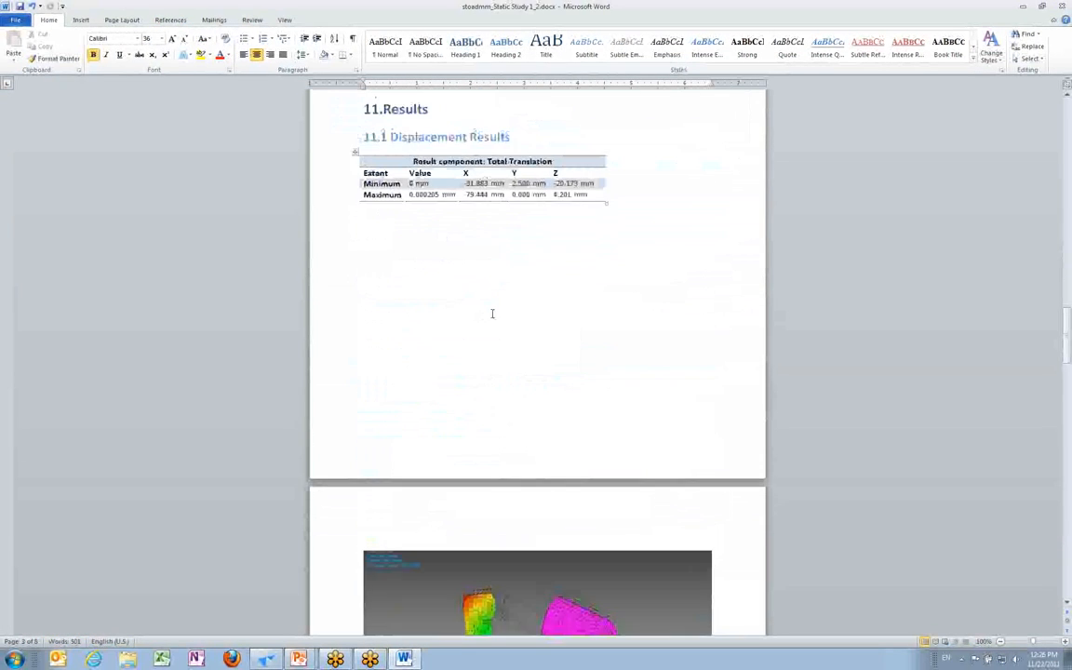
scroll(493, 314, down, 10)
scroll(490, 316, down, 10)
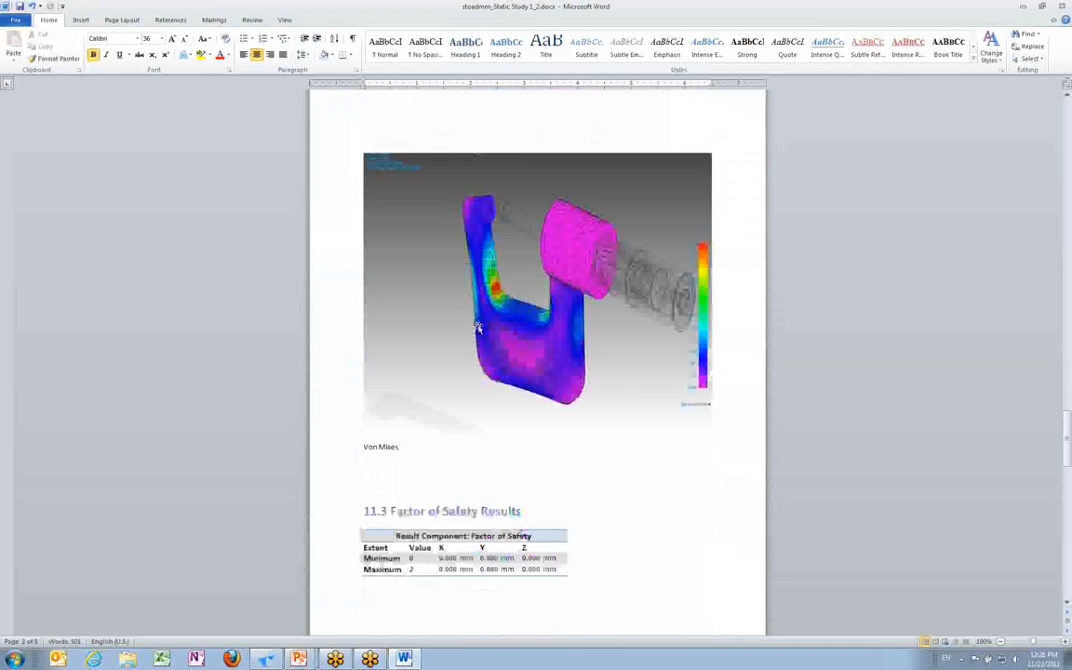
scroll(476, 328, down, 6)
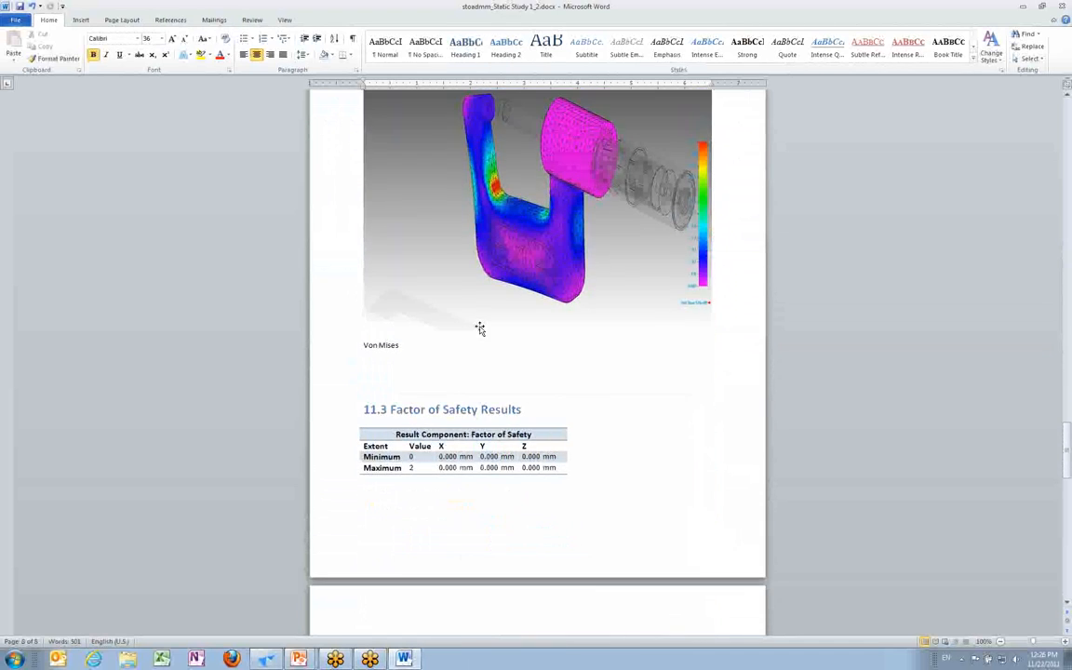
scroll(475, 329, down, 15)
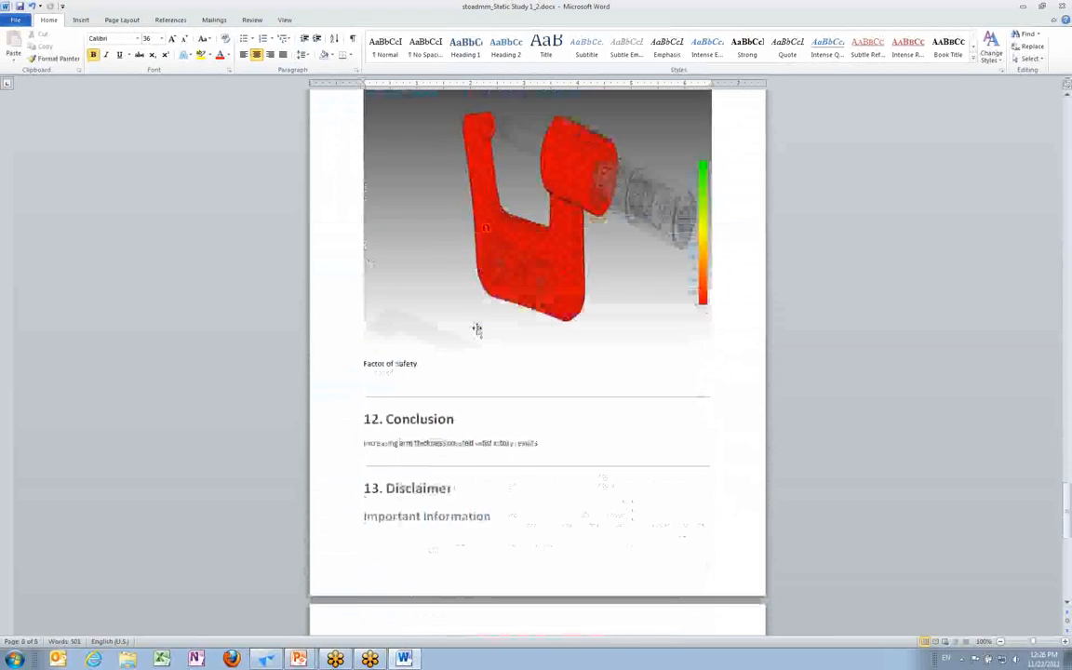
scroll(478, 328, down, 4)
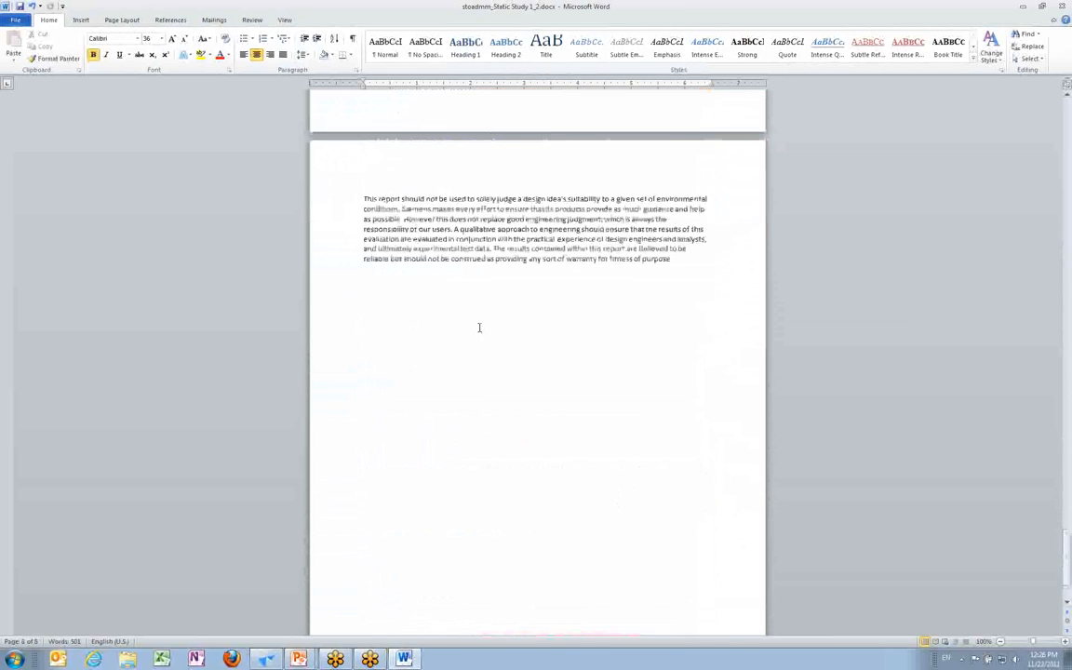
click(1023, 6)
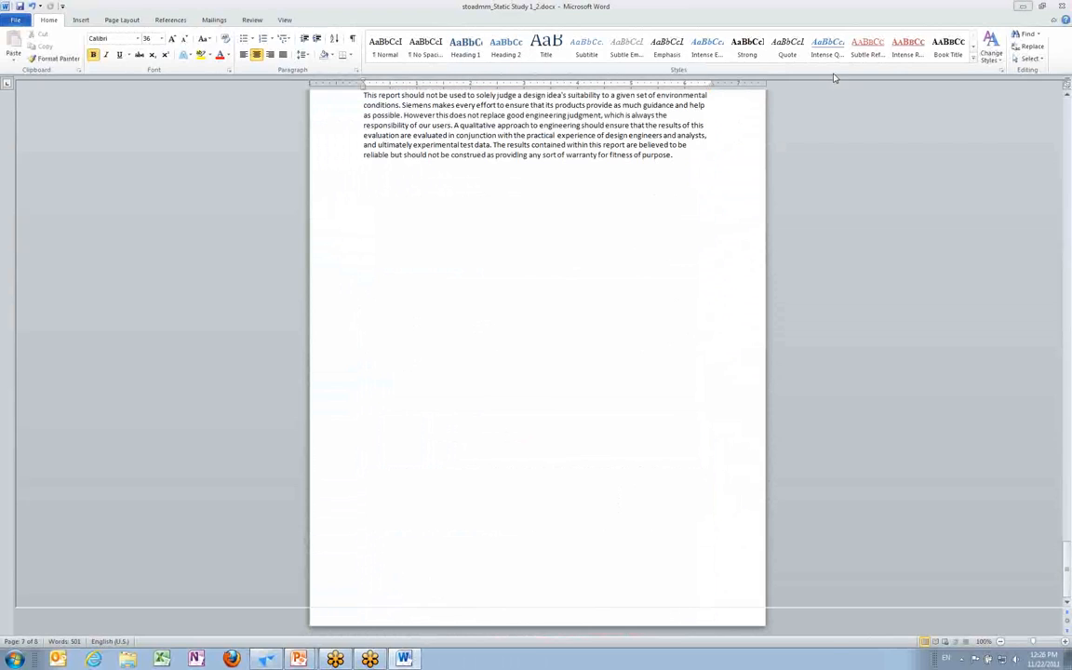